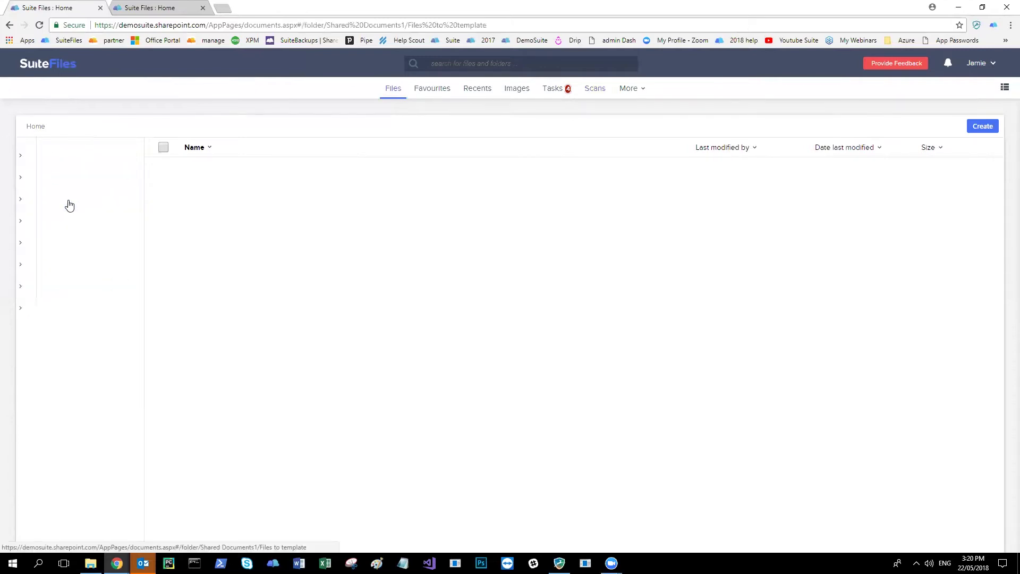
- Open Welcome to SuiteFiles.docx from the Files to template folder and examine its merge fields, especially [CLIENT:BUSINESSNAME]
left_click(69, 205)
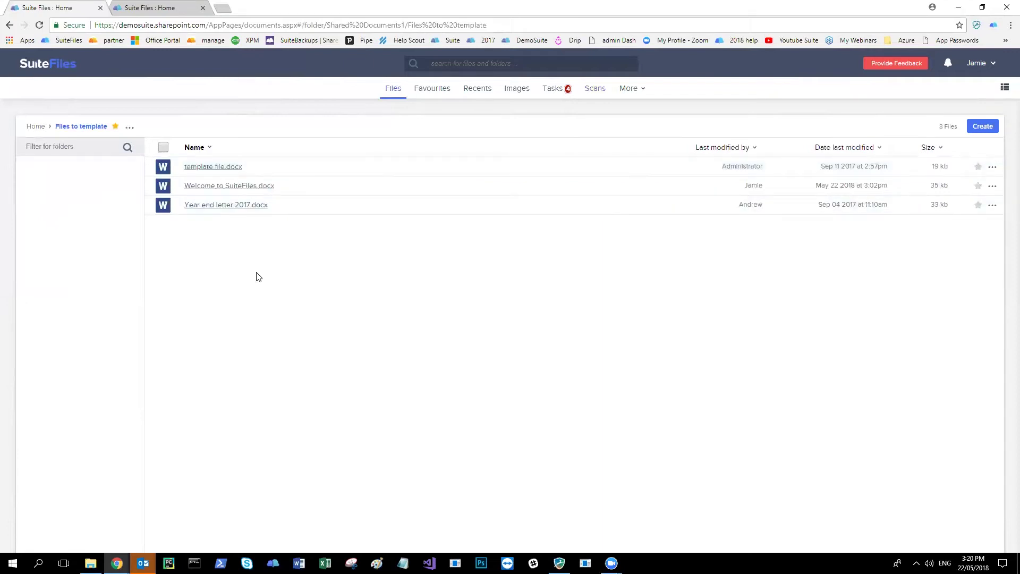
left_click(231, 185)
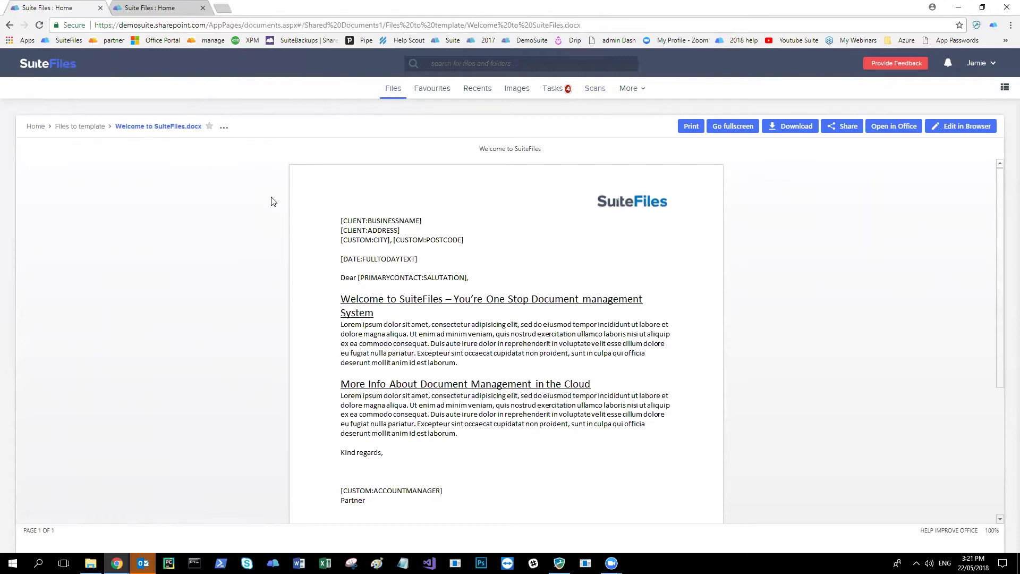
left_click_drag(425, 221, 336, 223)
left_click(427, 223)
left_click_drag(409, 232, 333, 234)
left_click(431, 231)
left_click_drag(428, 221, 314, 224)
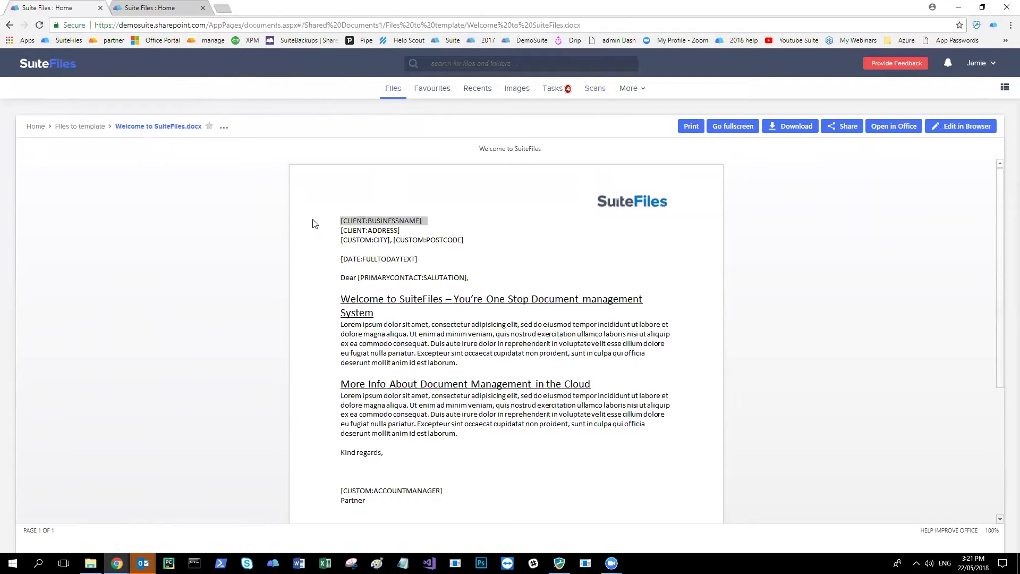
left_click(450, 222)
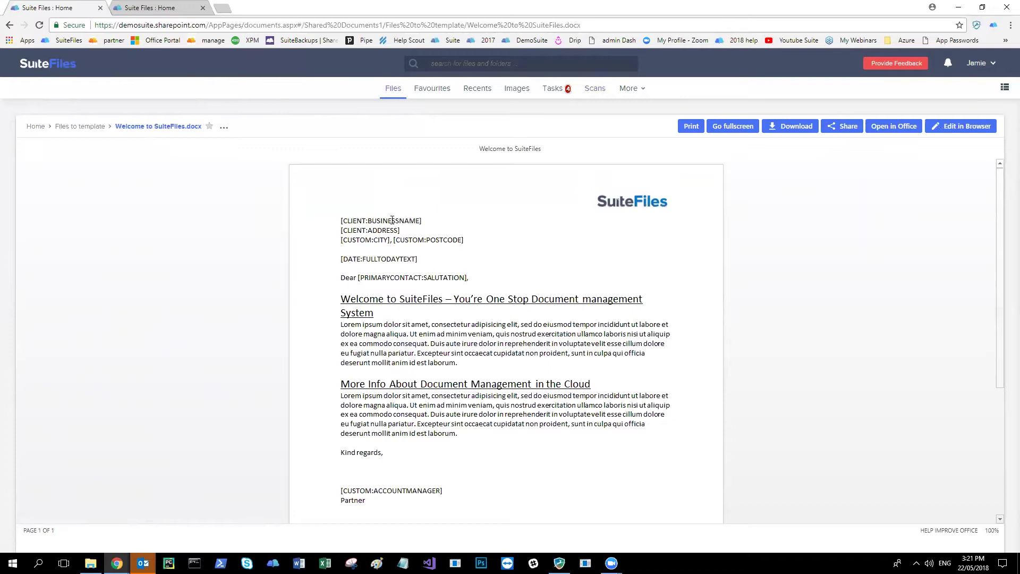
left_click_drag(422, 221, 330, 222)
scroll(422, 240, "down", 1)
scroll(476, 198, "up", 1)
- Open the SuiteFiles help site's article "Xero Practice Manager fields for Templates" from the Xero Integration section
left_click(226, 8)
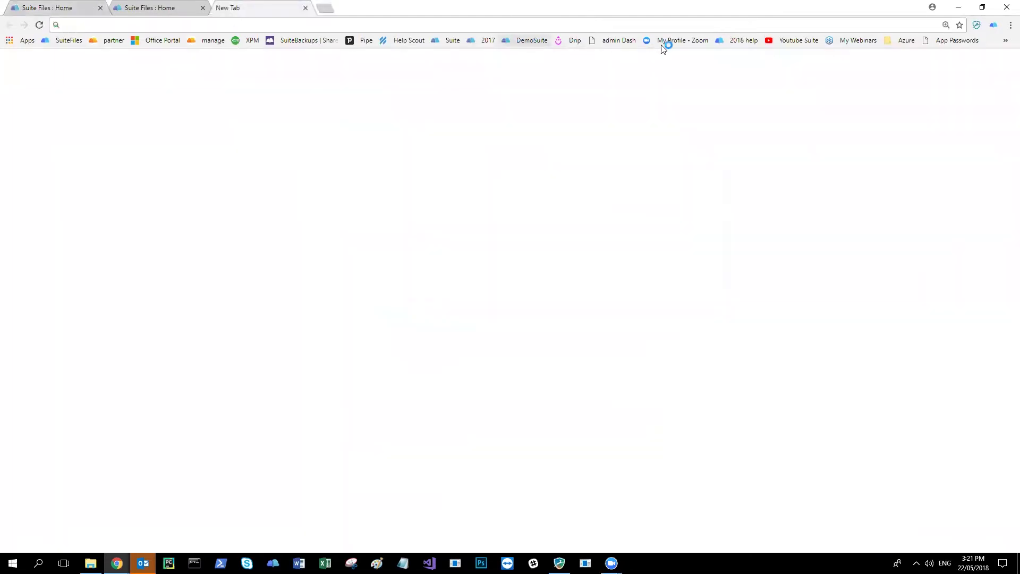
left_click(744, 40)
left_click(202, 8)
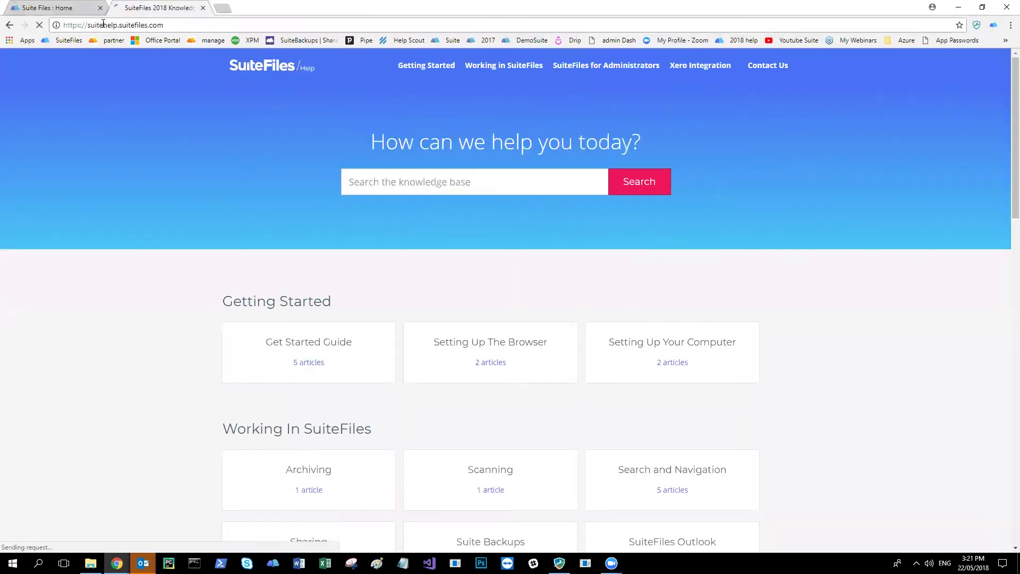
scroll(222, 157, "down", 12)
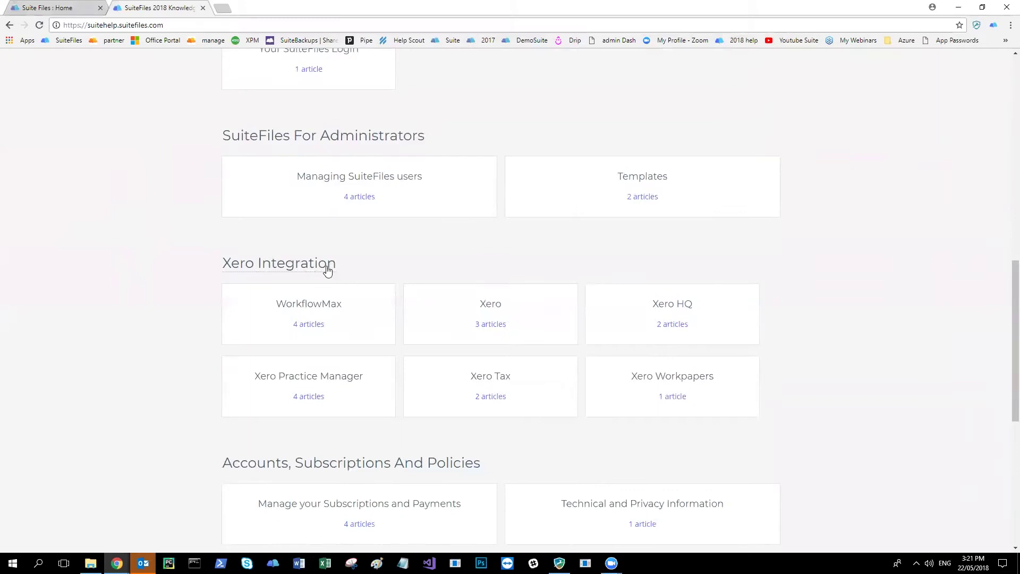
left_click(311, 399)
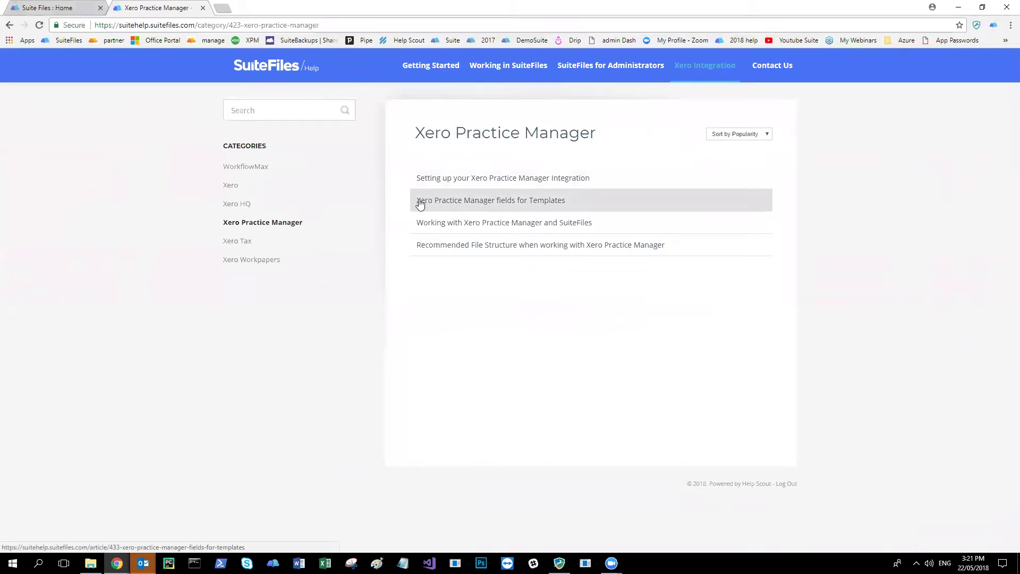
left_click(547, 204)
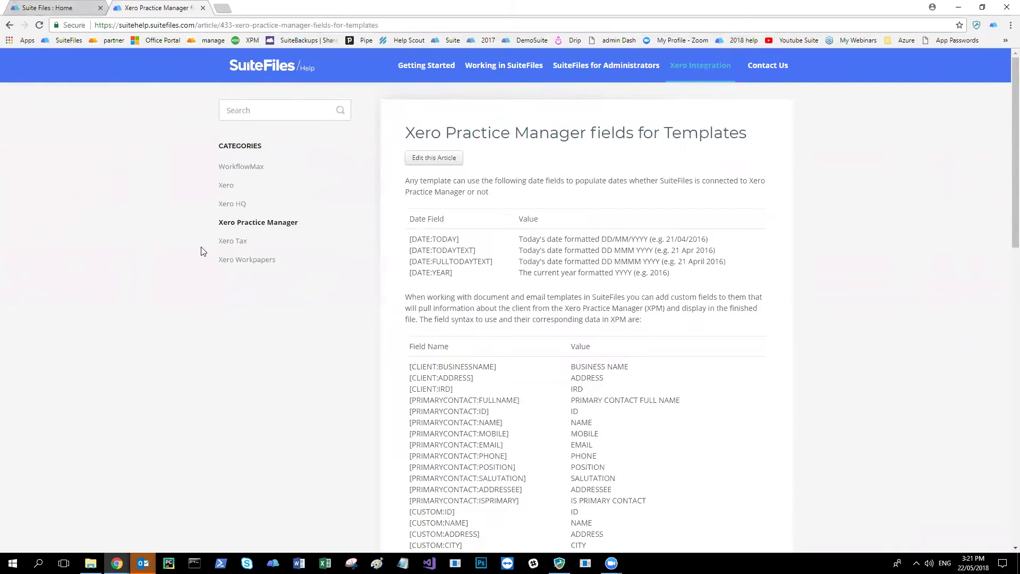
- Examine the syntax of the [CLIENT:BUSINESSNAME] and [CLIENT:ADDRESS] fields in the article's field table
scroll(473, 286, "down", 2)
left_click_drag(499, 267, 396, 262)
left_click_drag(503, 264, 410, 260)
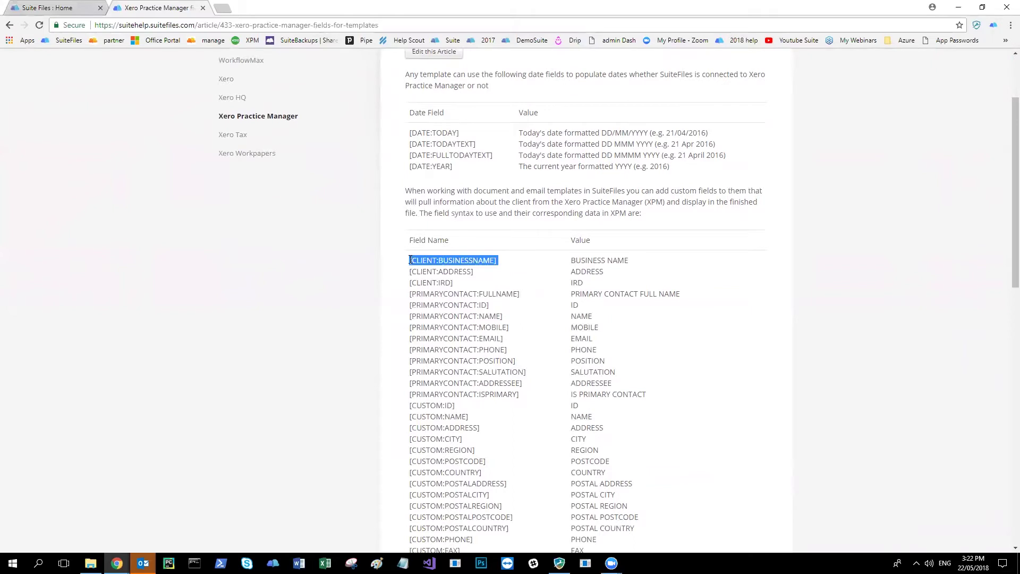
left_click(512, 265)
left_click_drag(502, 264, 475, 272)
left_click(505, 264)
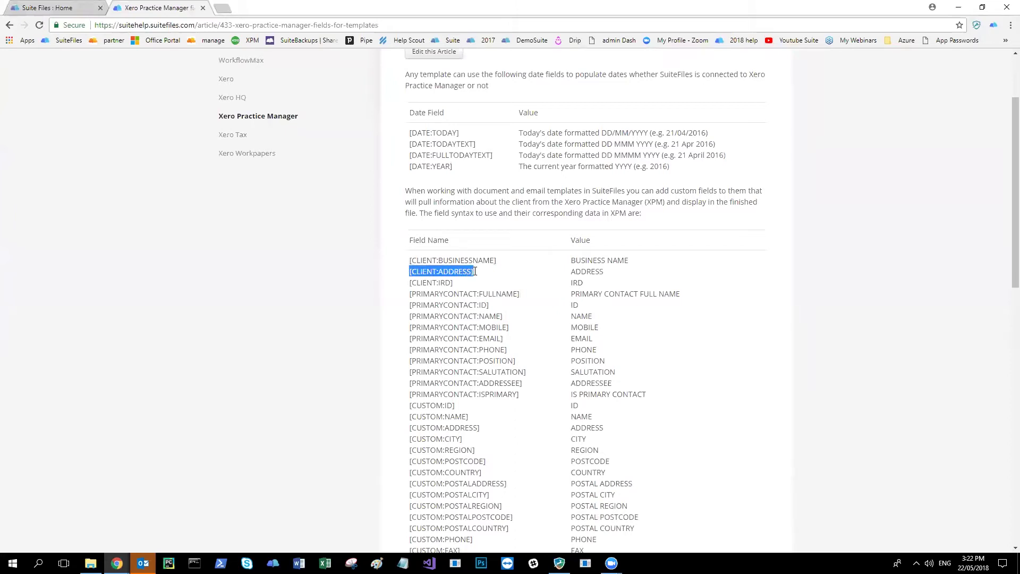
left_click(372, 274)
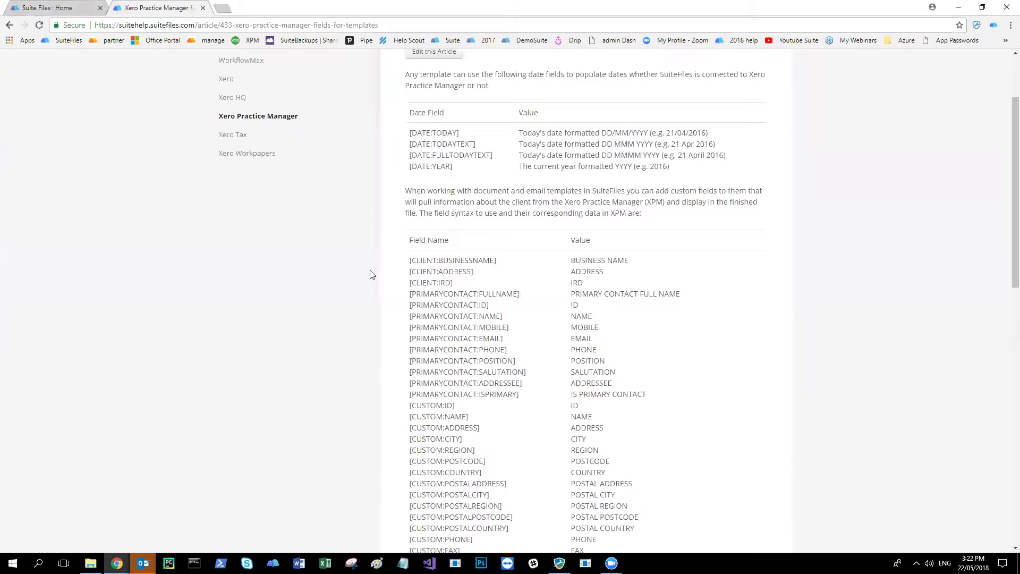
left_click_drag(480, 271, 408, 267)
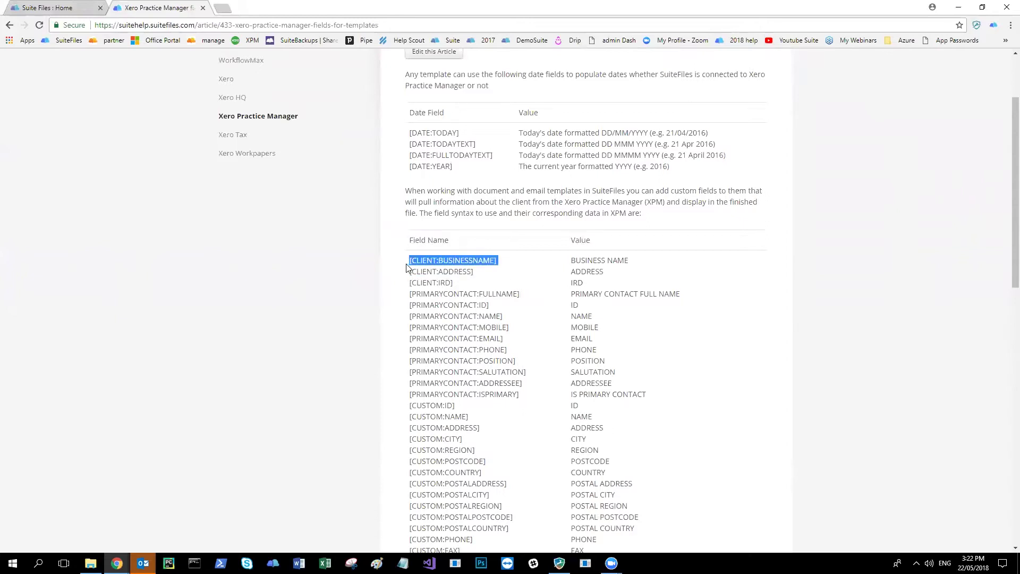
left_click(411, 260)
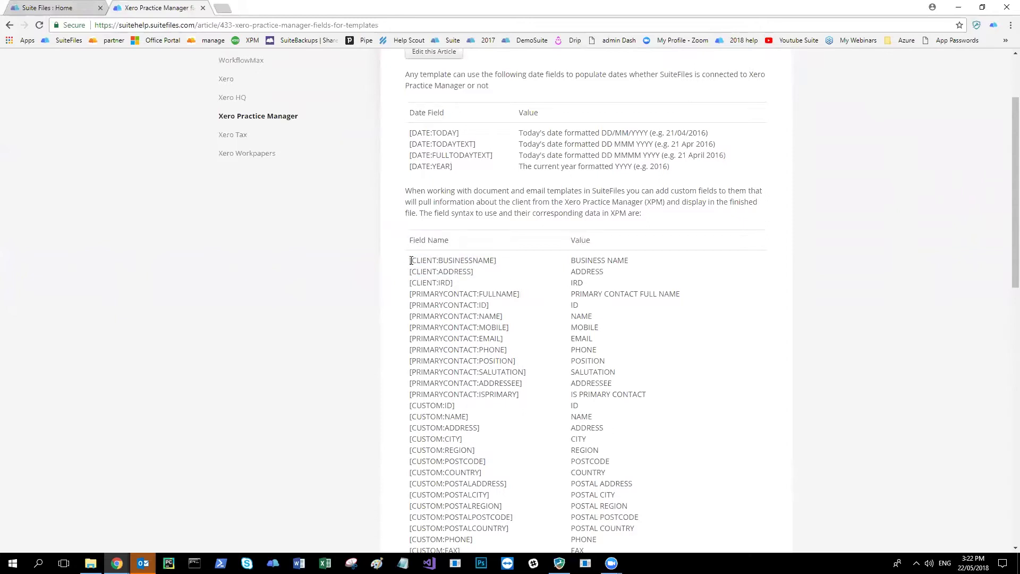
double_click(496, 261)
left_click(416, 261)
left_click_drag(408, 260, 498, 261)
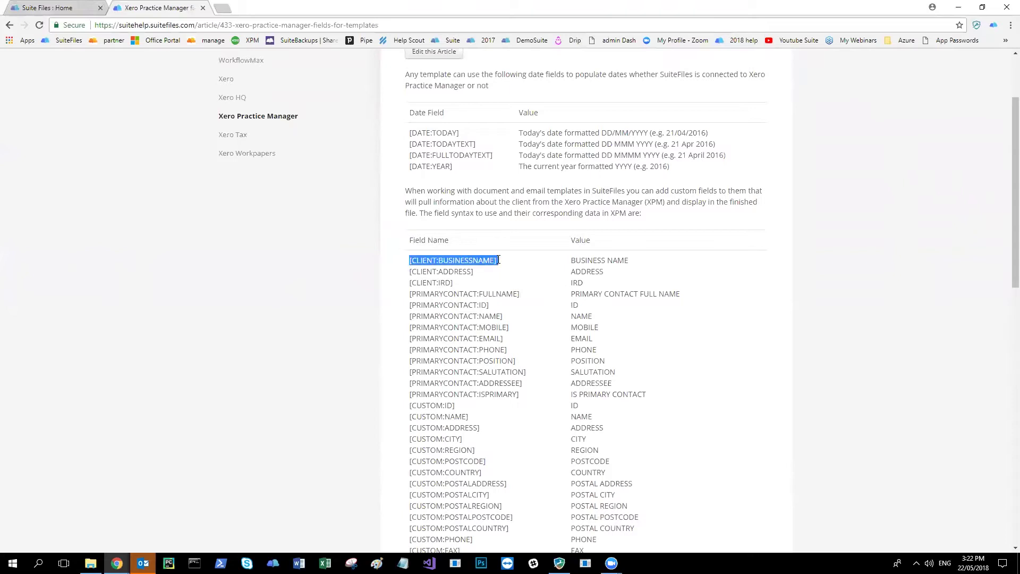
left_click(499, 263)
- Review the rest of the article's template field list, including the custom and postal-or-physical address fields
scroll(550, 338, "down", 12)
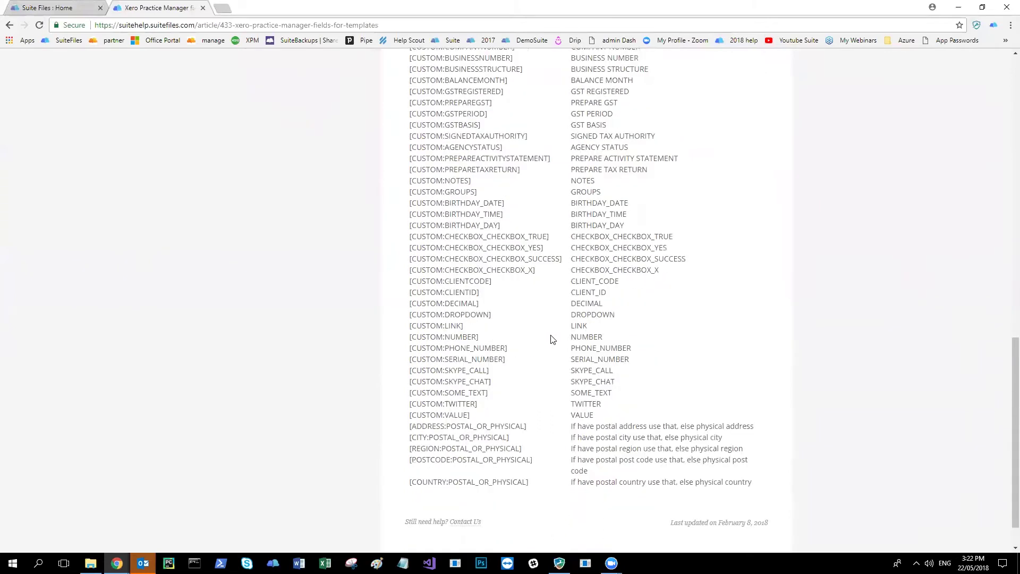
scroll(582, 324, "up", 4)
scroll(597, 410, "down", 5)
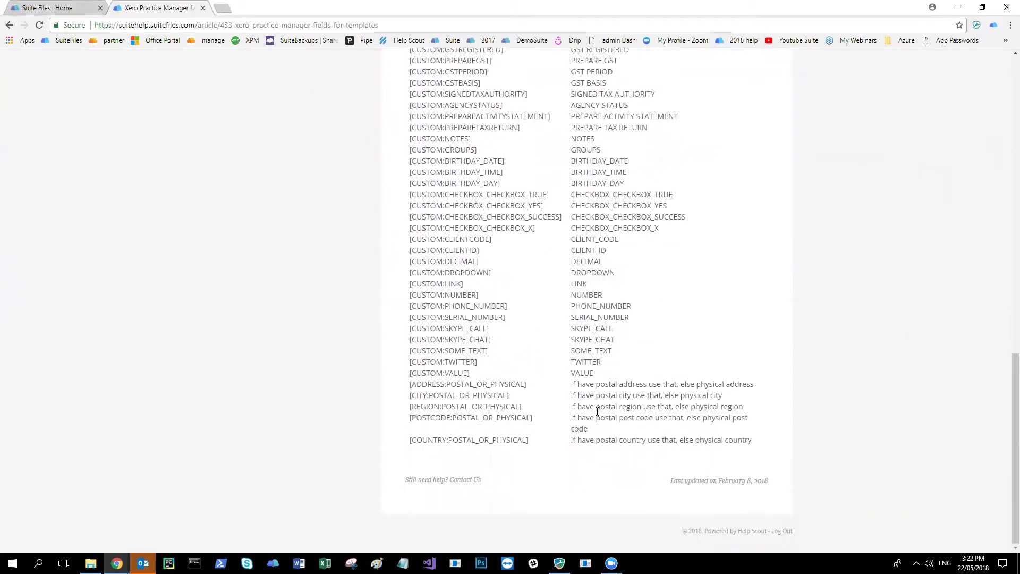
scroll(595, 403, "up", 2)
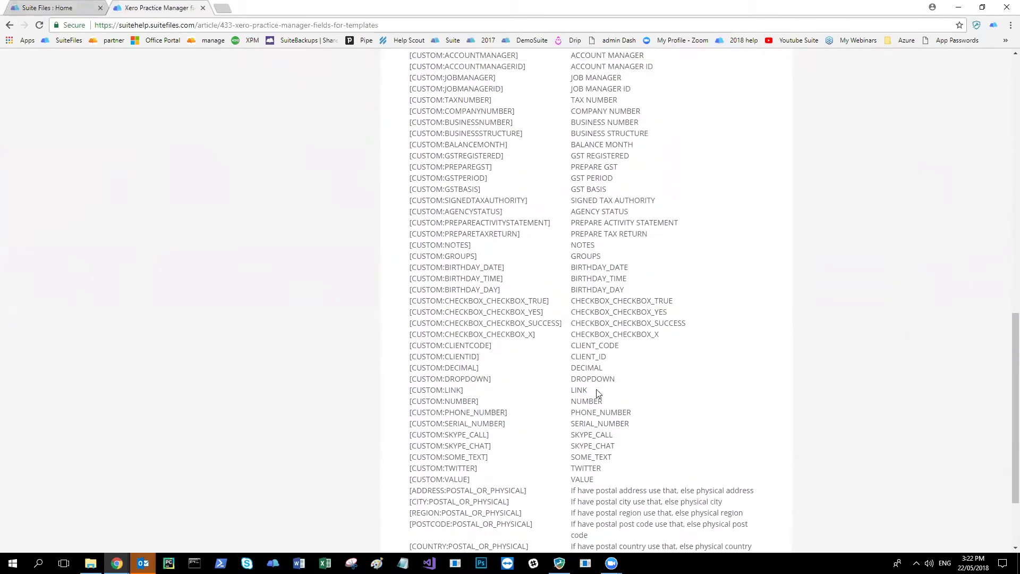
triple_click(468, 379)
left_click_drag(444, 367, 480, 357)
left_click(524, 361)
scroll(526, 364, "up", 12)
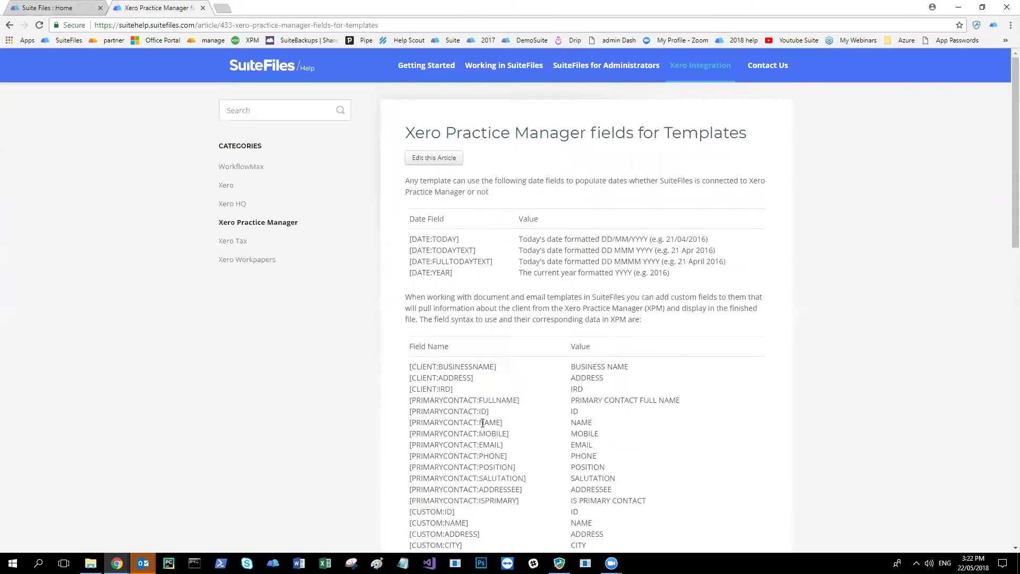
scroll(478, 435, "down", 4)
scroll(489, 330, "down", 3)
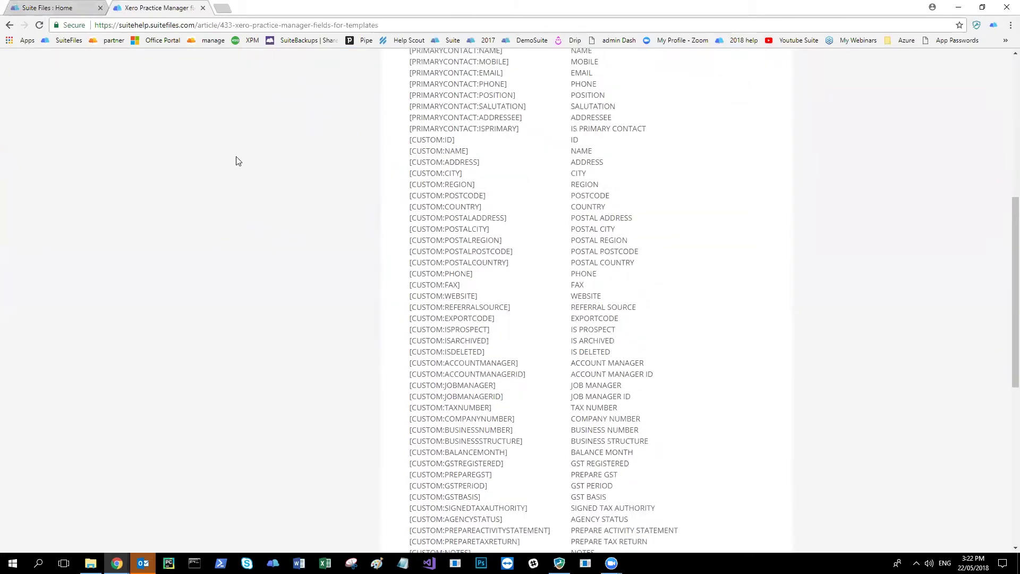
- Save Welcome to SuiteFiles.docx from the Files to template folder as a template named "Welcome to SuiteFiles May 2018 Template"
left_click(54, 5)
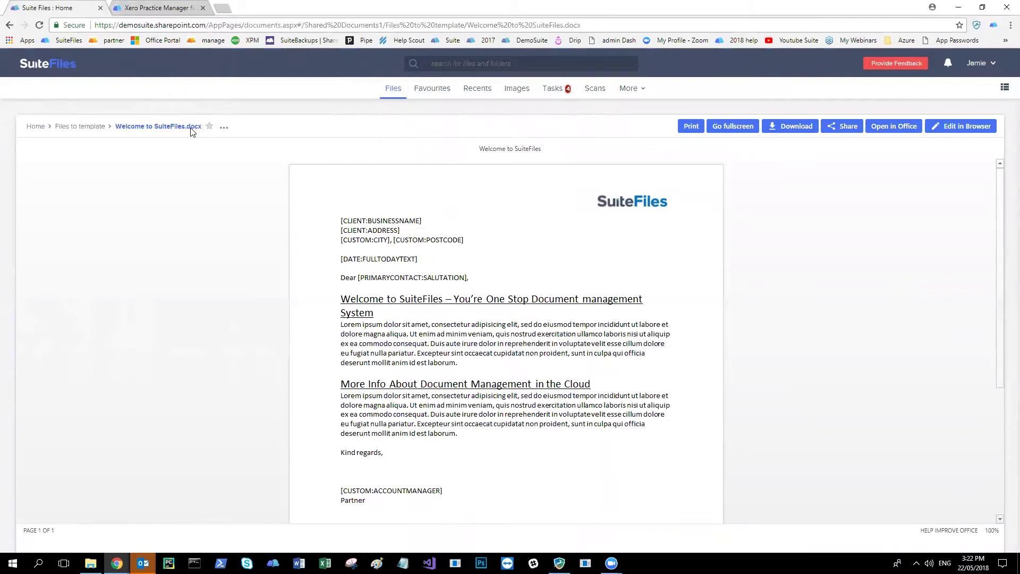
left_click(224, 129)
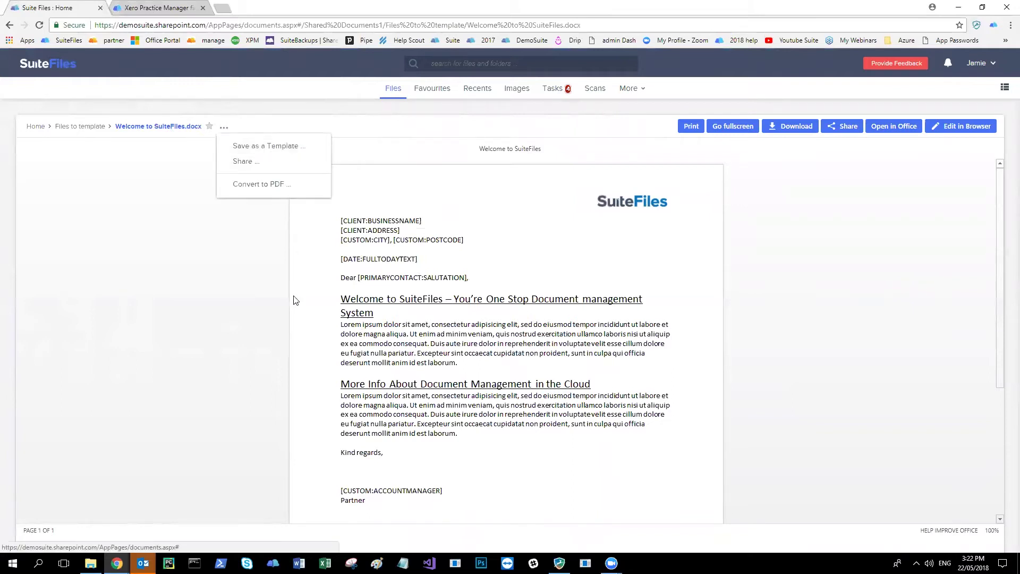
left_click(82, 131)
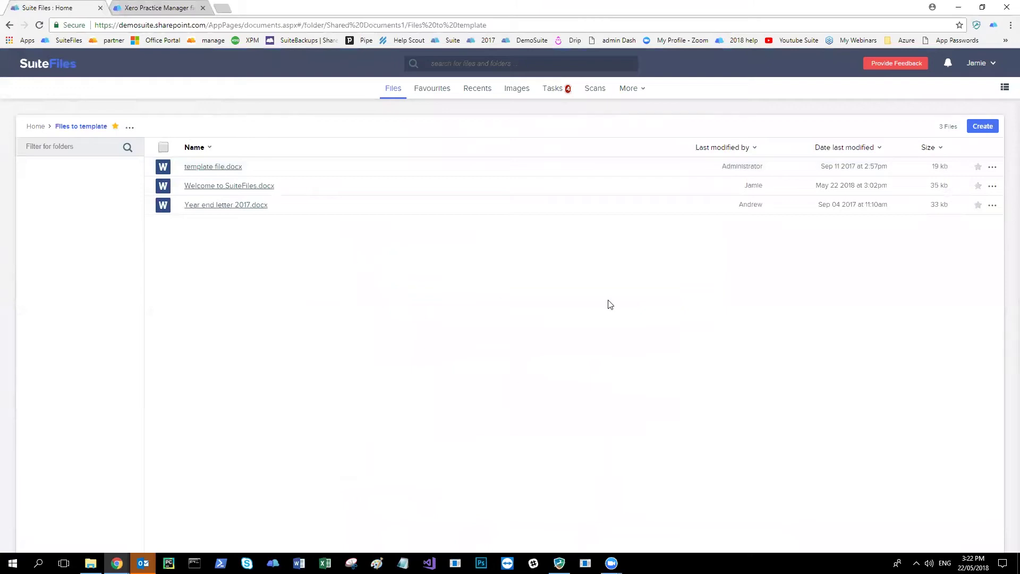
left_click(993, 186)
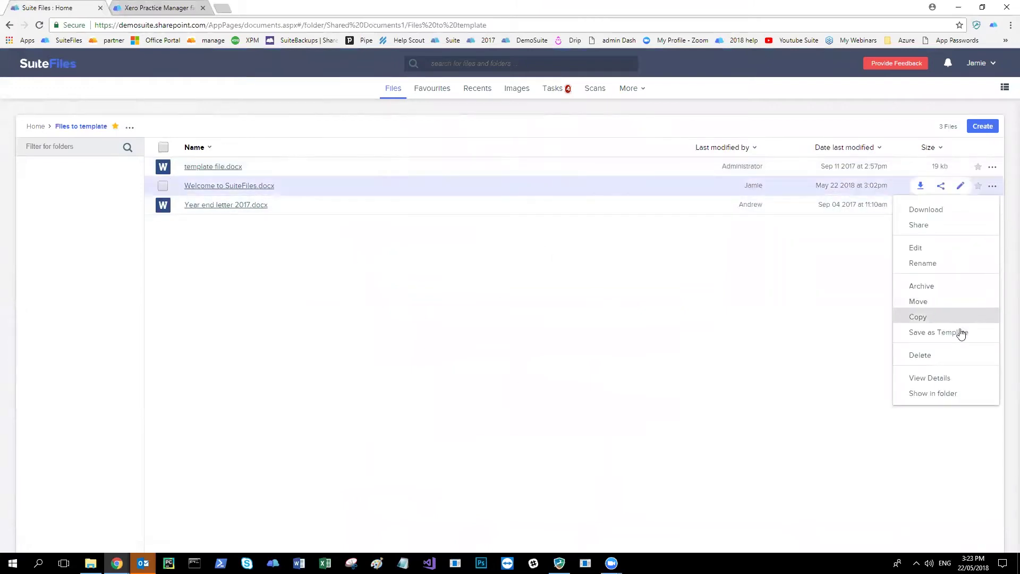
left_click(934, 335)
left_click(512, 206)
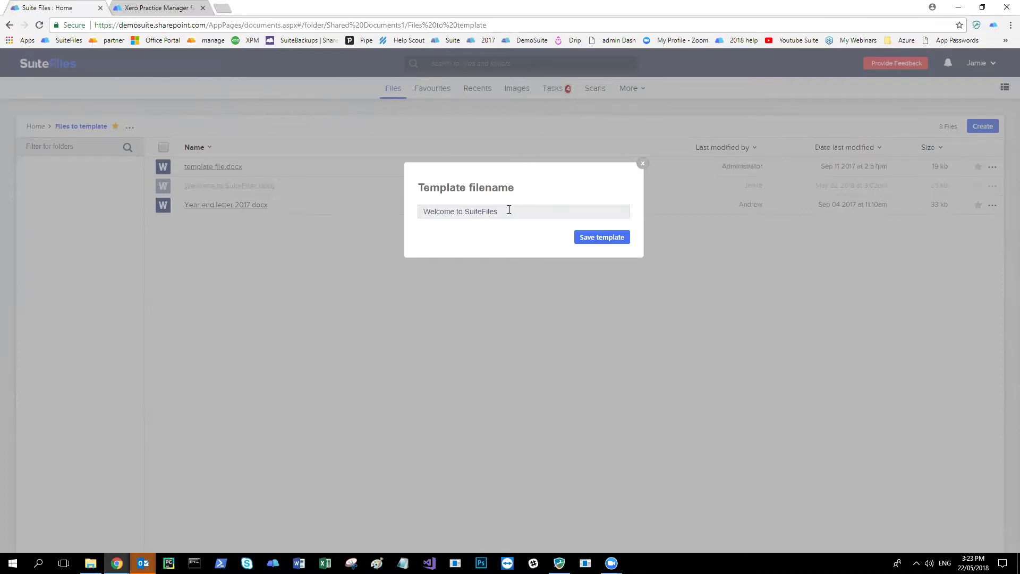
left_click_drag(438, 207, 505, 211)
type("May 2018 Template")
left_click(600, 240)
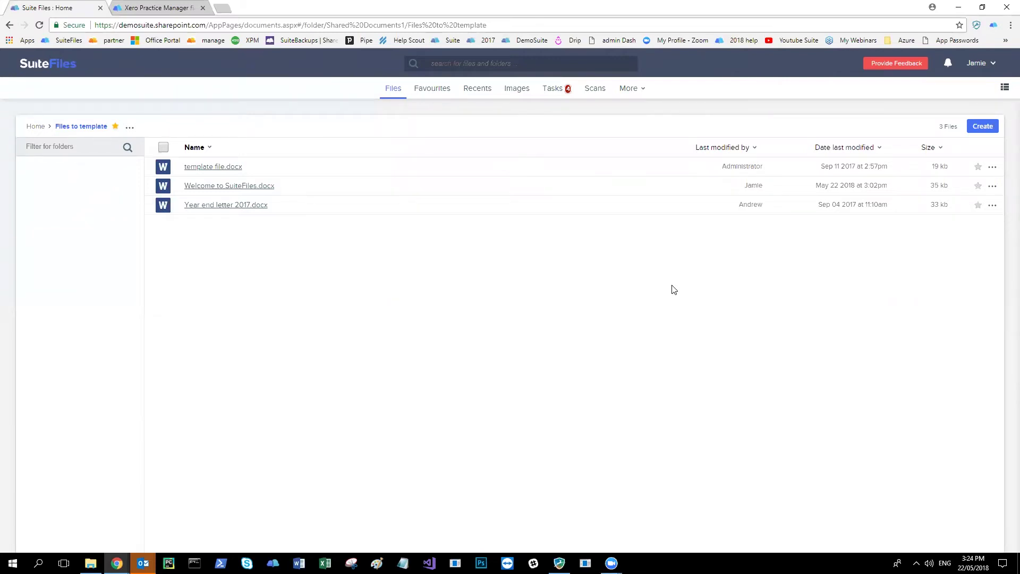
- Preview the original Welcome to SuiteFiles.docx and return to the Files to template folder
left_click(232, 191)
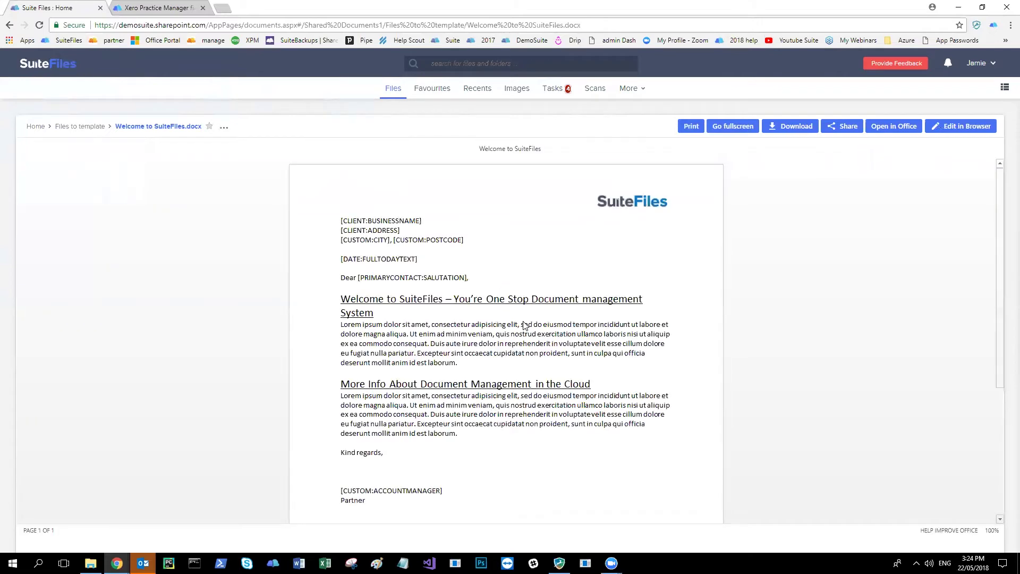
left_click(90, 127)
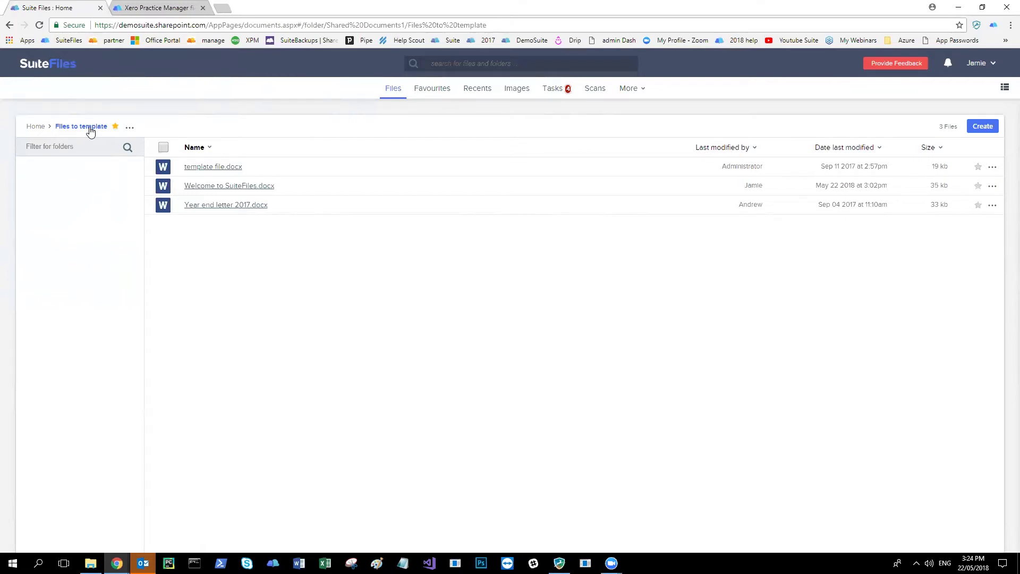
- Open Welcome to SuiteFiles May 2018 Template.docx in the template browser
left_click(631, 92)
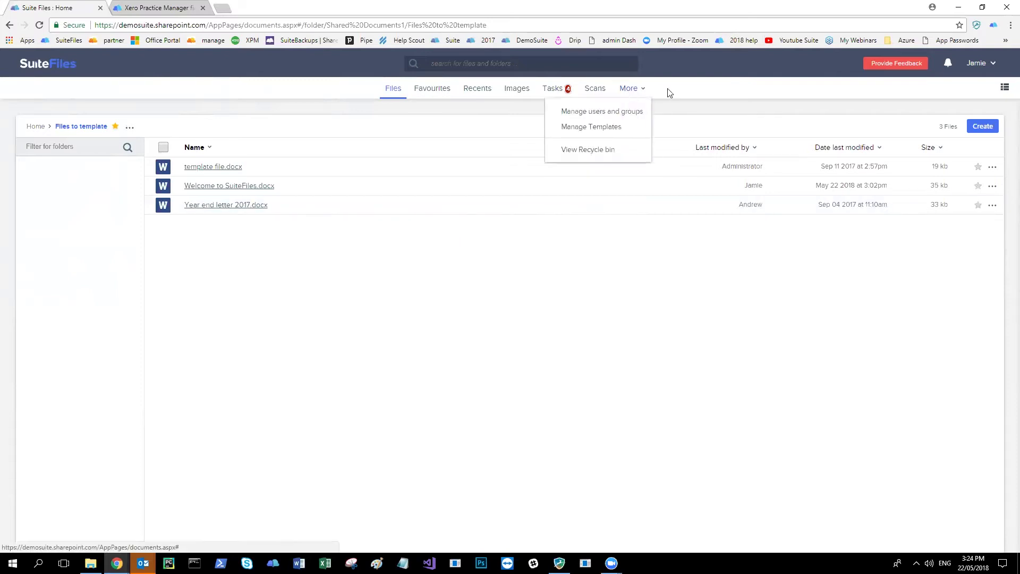
left_click(599, 130)
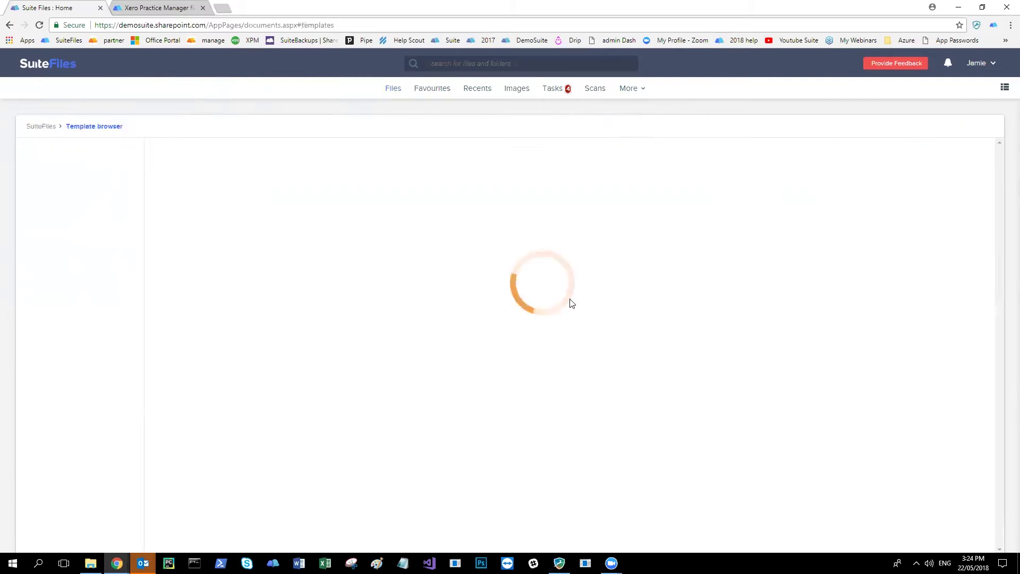
scroll(585, 221, "down", 2)
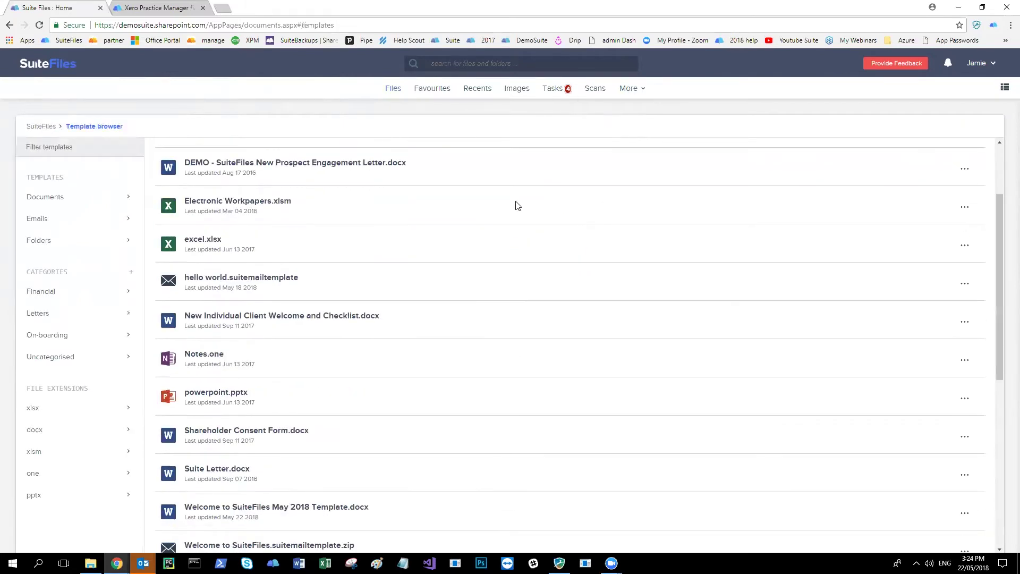
scroll(455, 346, "down", 3)
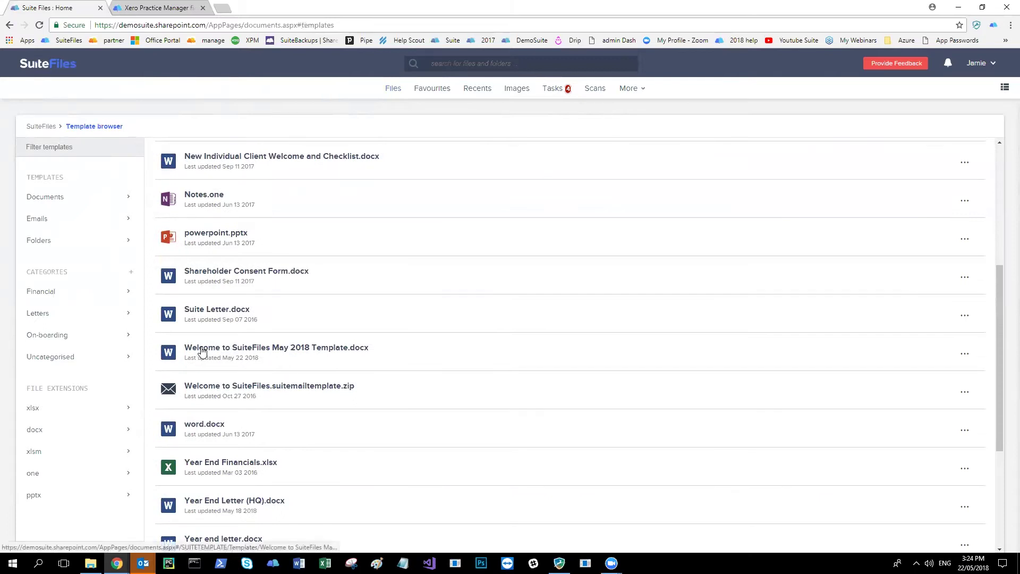
left_click(299, 353)
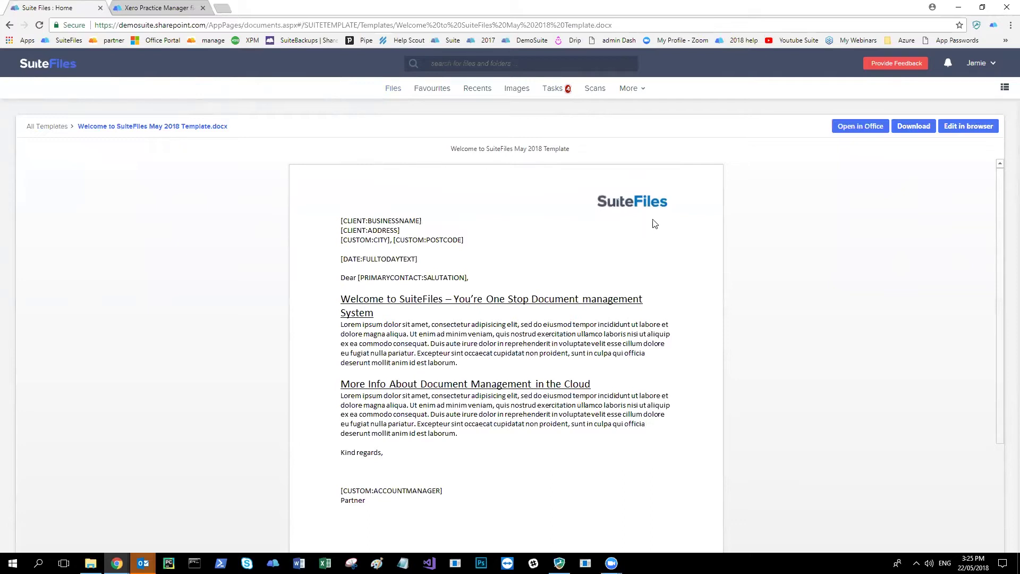
- Show the template's smart fields and choose 99 Corporation as the client for the sample prepopulated values
left_click(1005, 89)
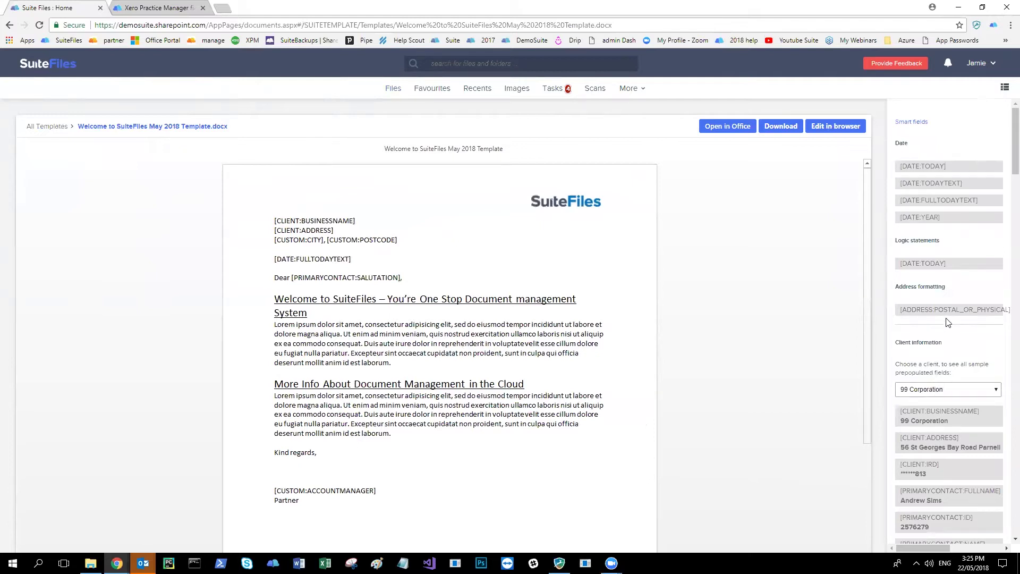
scroll(948, 322, "down", 1)
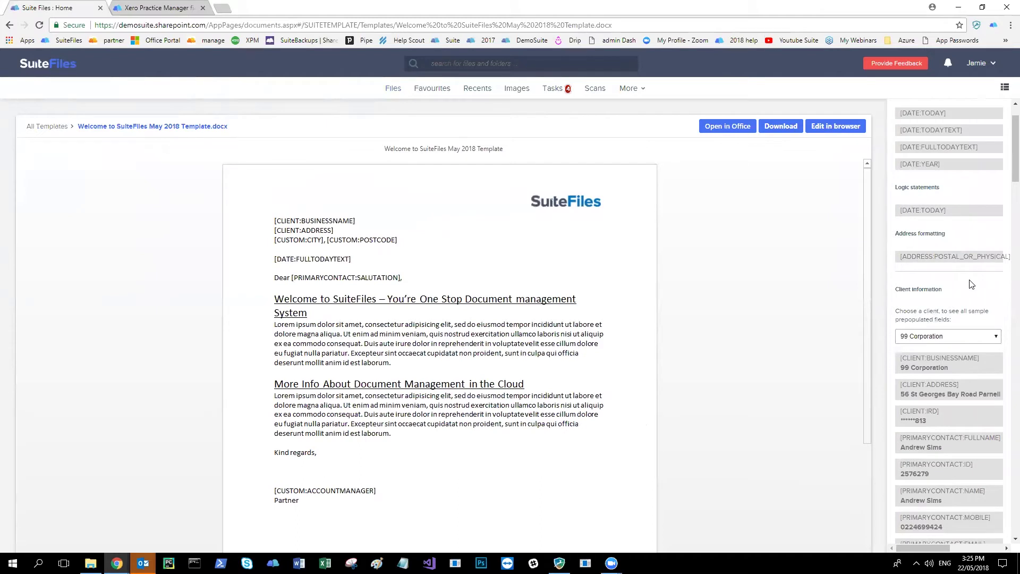
scroll(970, 278, "down", 2)
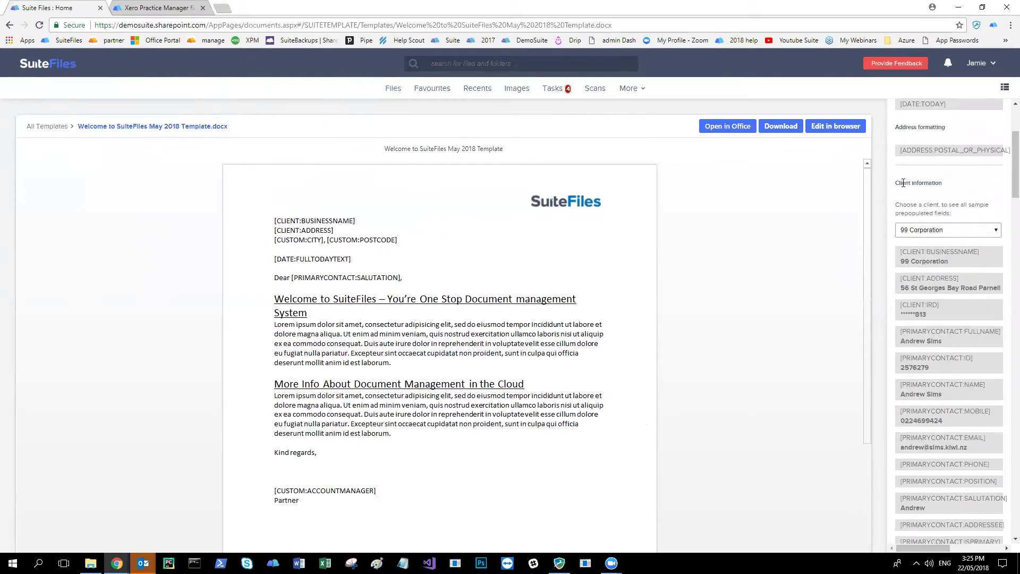
left_click(945, 230)
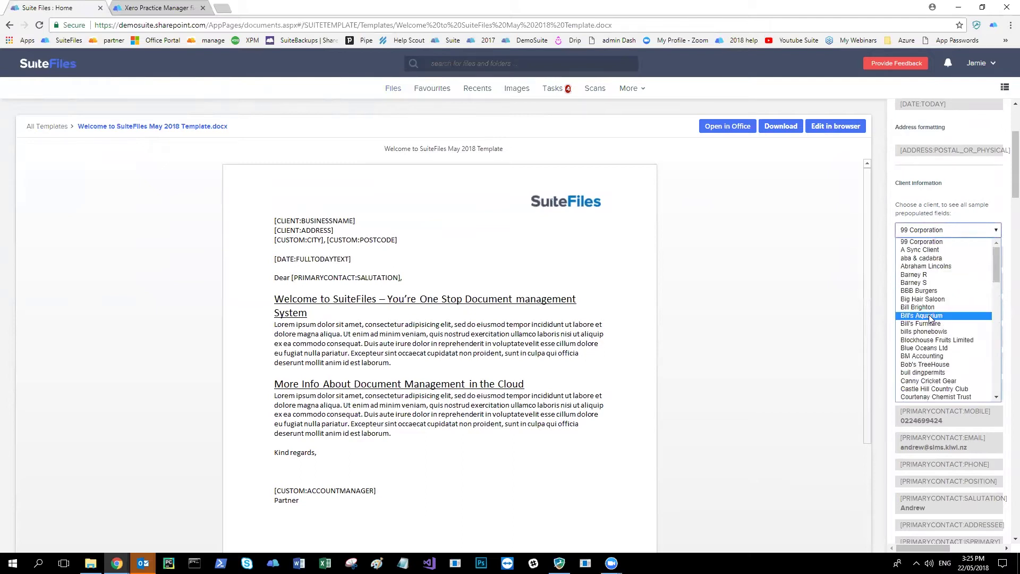
left_click(927, 242)
scroll(927, 242, "down", 1)
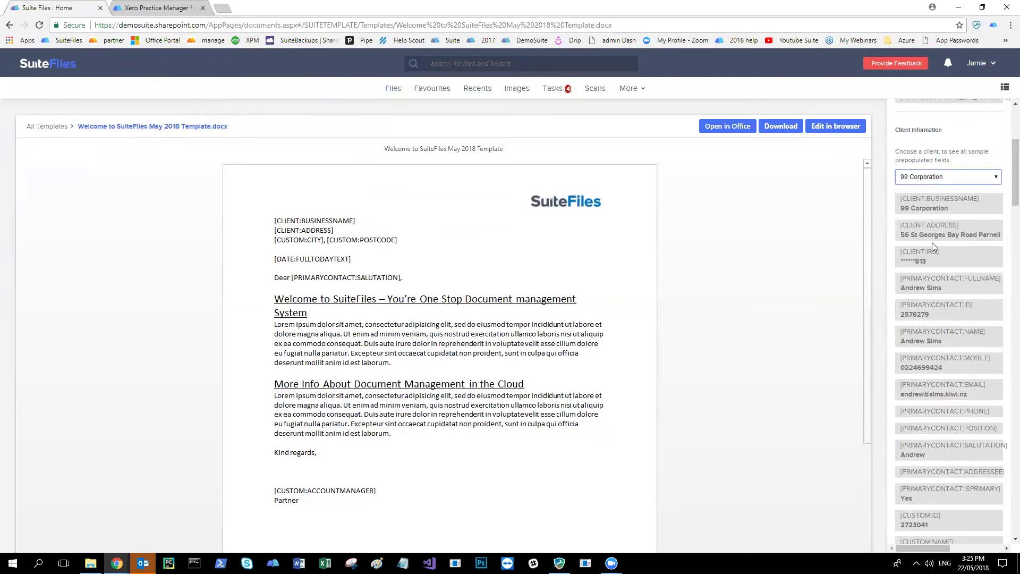
scroll(932, 242, "down", 1)
scroll(921, 176, "up", 2)
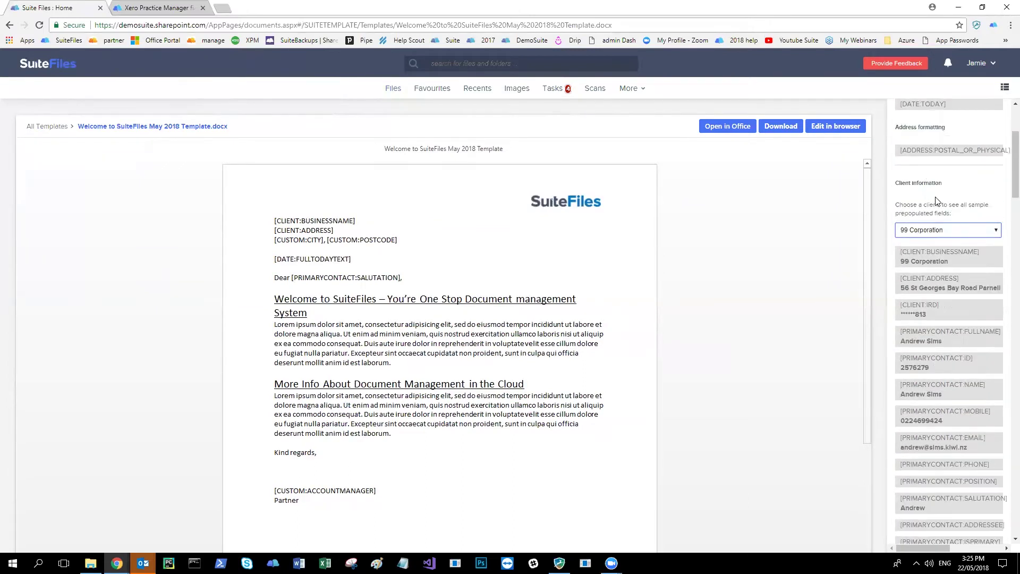
scroll(938, 197, "down", 1)
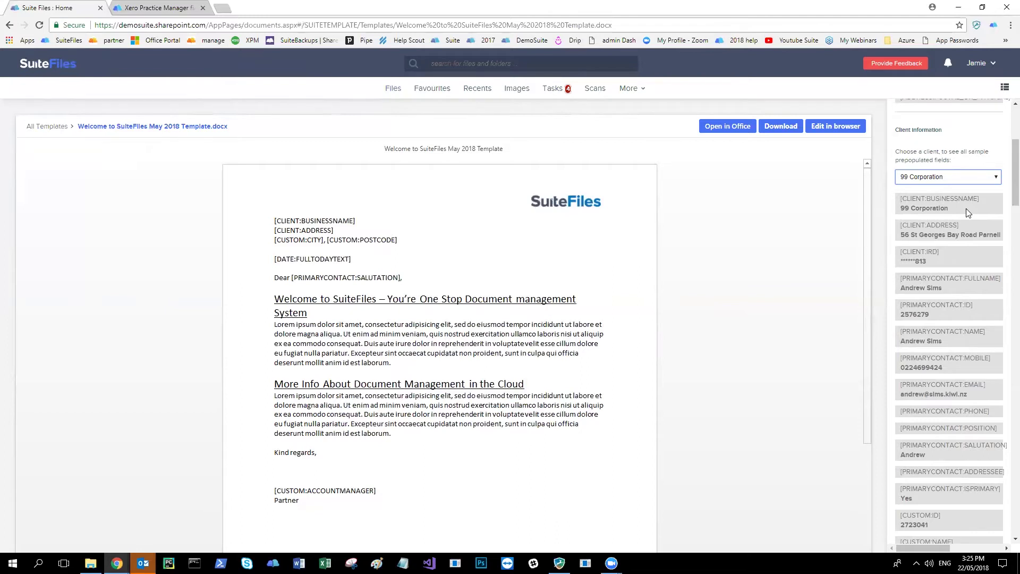
left_click(918, 177)
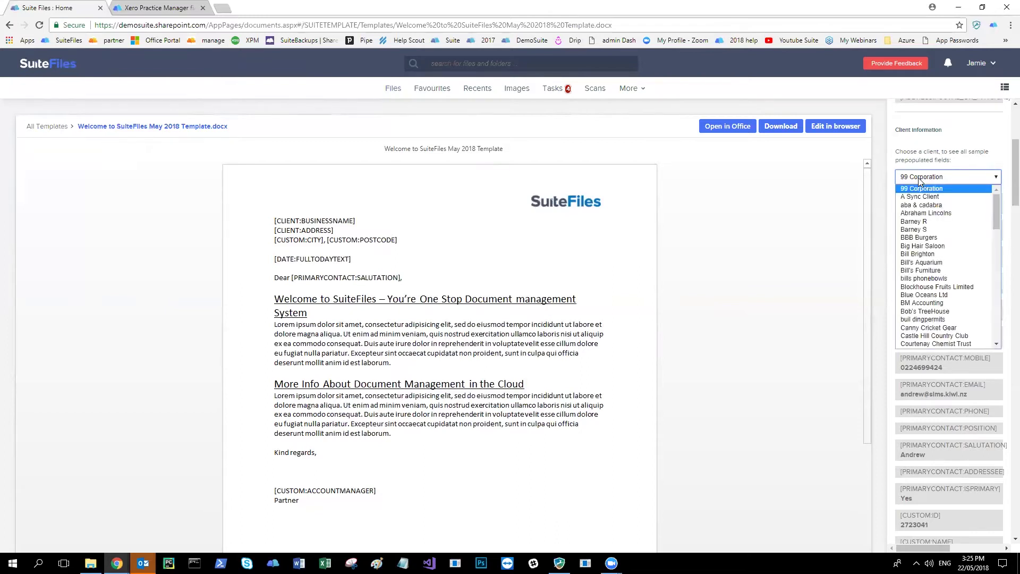
left_click(919, 190)
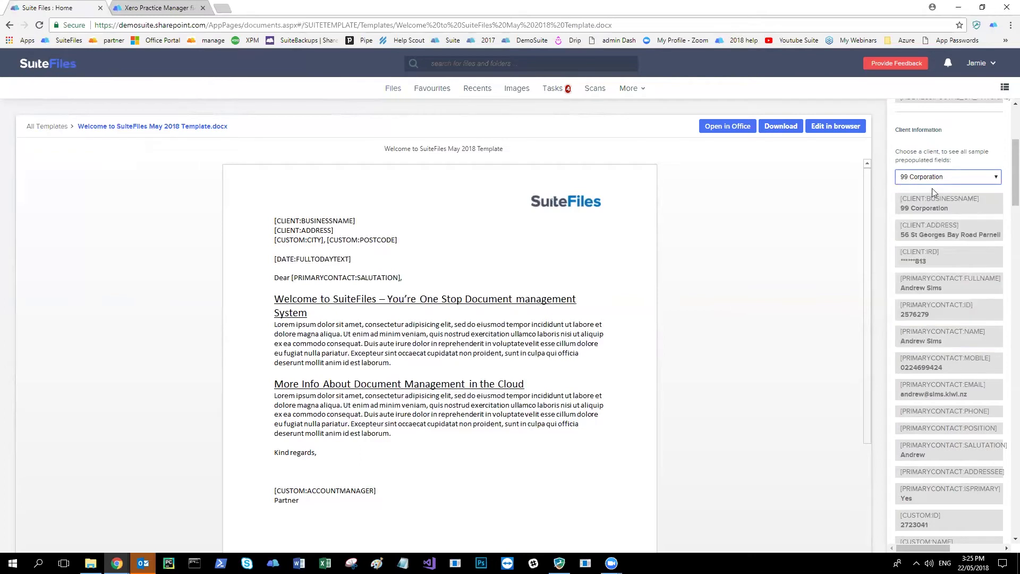
- Compare the [CLIENT:BUSINESSNAME] smart field and its 99 Corporation sample value with the matching merge field in the letter
left_click_drag(981, 198, 896, 201)
left_click_drag(950, 208, 895, 210)
left_click(902, 209)
left_click_drag(363, 223, 273, 220)
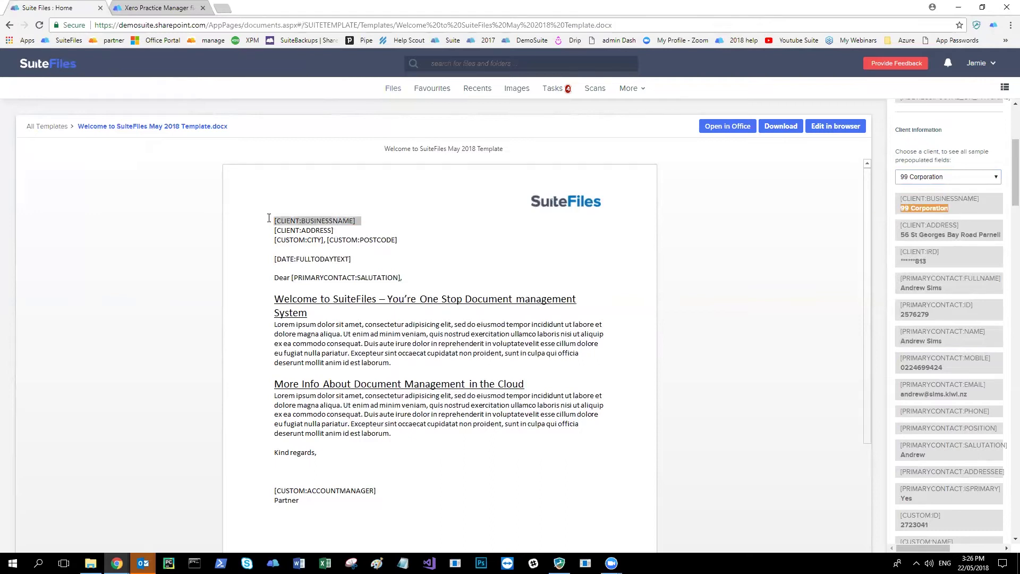
left_click(455, 227)
left_click(950, 208)
left_click_drag(950, 207, 902, 206)
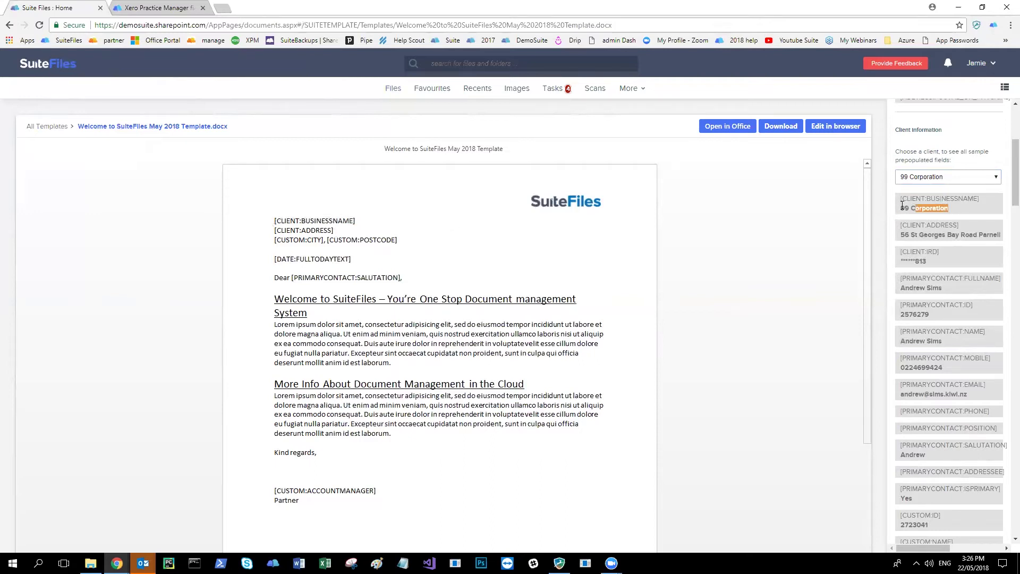
left_click(964, 207)
- Examine the client IRD sample value and the primary contact phone and position smart fields
left_click_drag(930, 261, 895, 259)
left_click(927, 261)
left_click(932, 260)
left_click(902, 266)
scroll(941, 274, "down", 1)
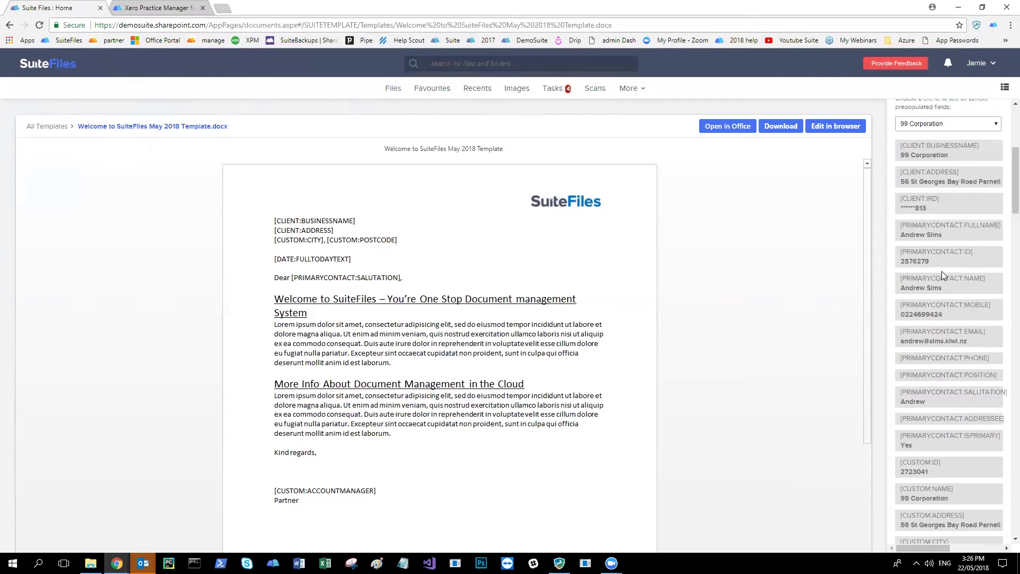
scroll(935, 247, "down", 1)
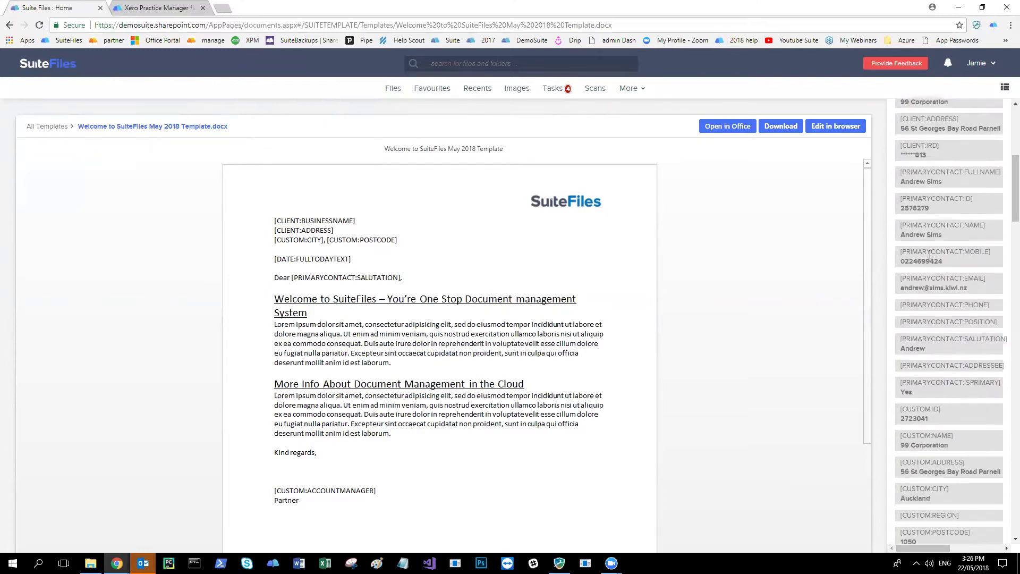
left_click_drag(984, 300, 896, 302)
left_click_drag(998, 322, 902, 323)
- Review the remaining custom smart fields for 99 Corporation and return to the start of the smart field list
scroll(996, 308, "down", 9)
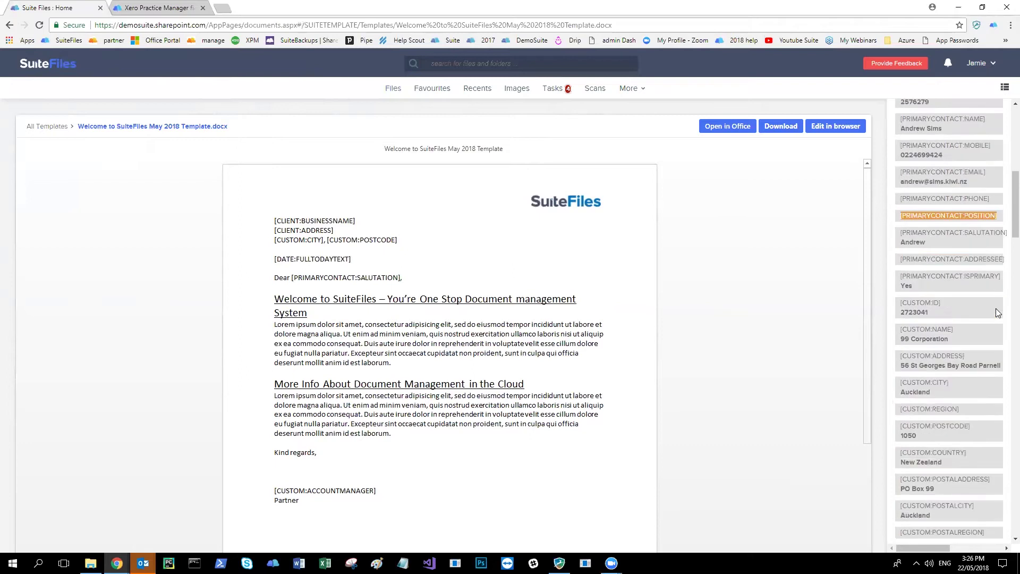
scroll(975, 357, "down", 8)
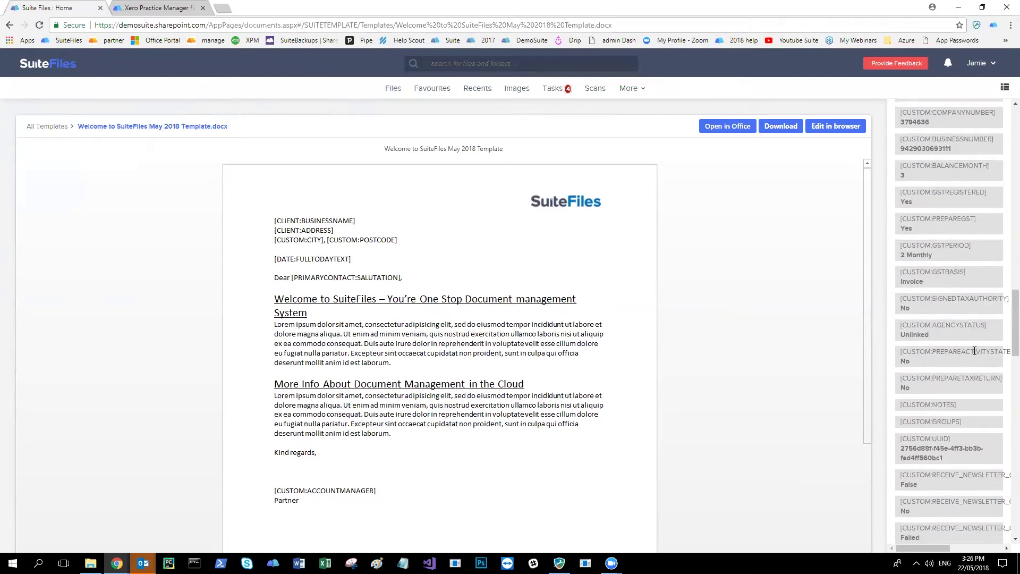
scroll(906, 345, "down", 10)
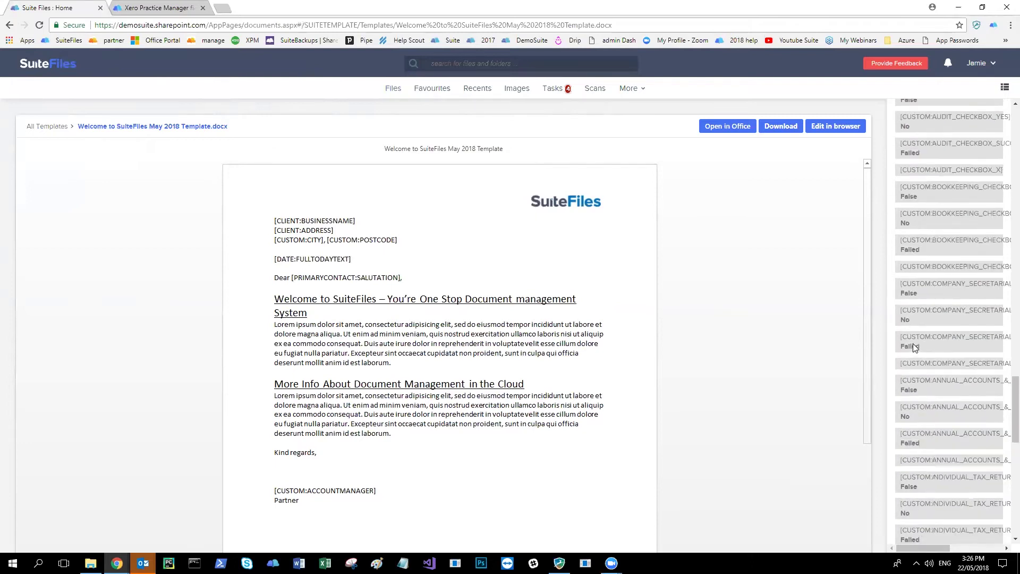
scroll(912, 343, "down", 2)
scroll(922, 343, "up", 12)
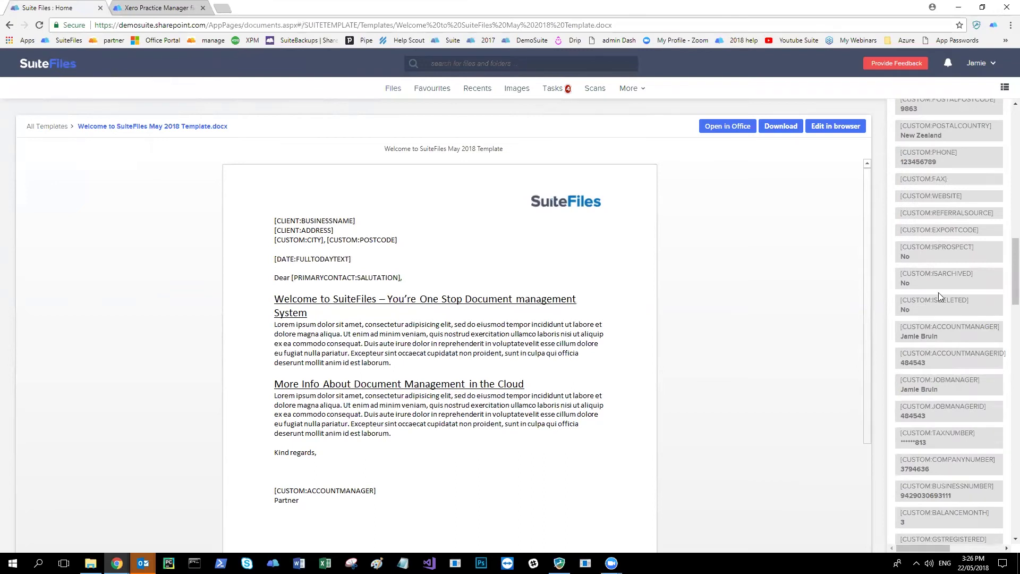
scroll(939, 319, "up", 10)
scroll(952, 364, "down", 1)
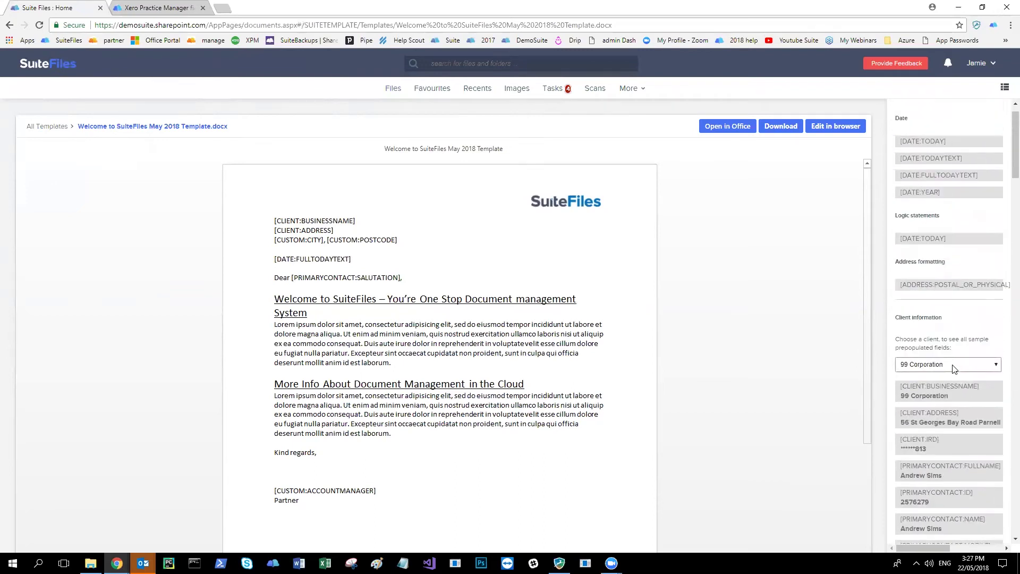
- Check the custom fields in the Xero Practice Manager fields article against the template's smart field list in SuiteFiles
left_click(161, 8)
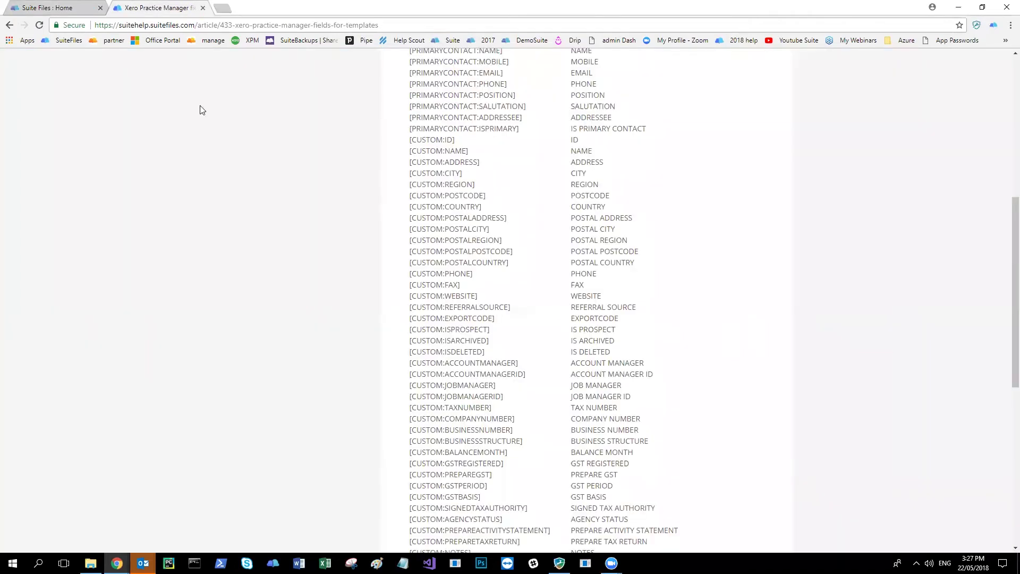
left_click_drag(493, 233, 426, 230)
left_click(459, 233)
left_click(50, 7)
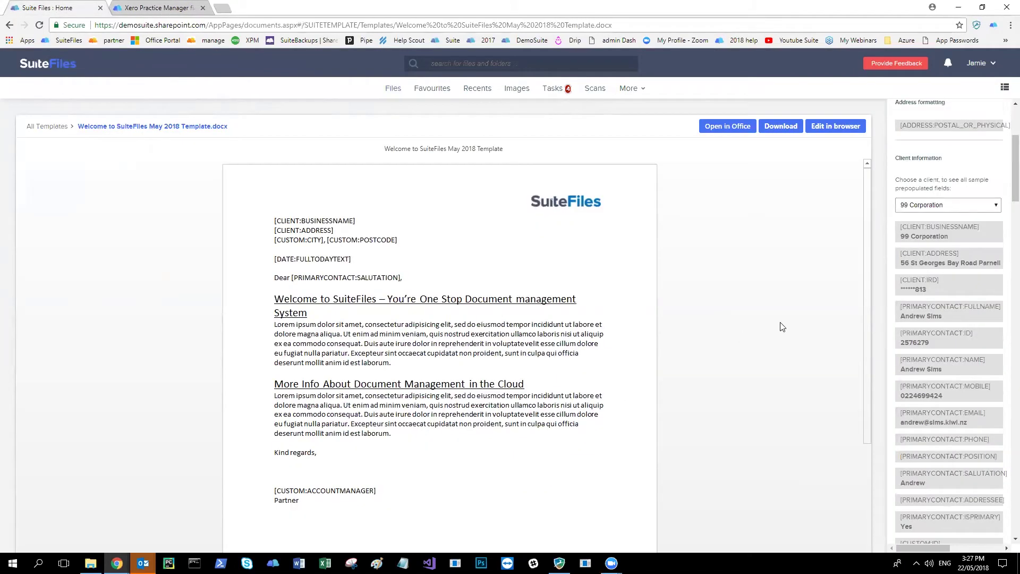
scroll(949, 264, "down", 2)
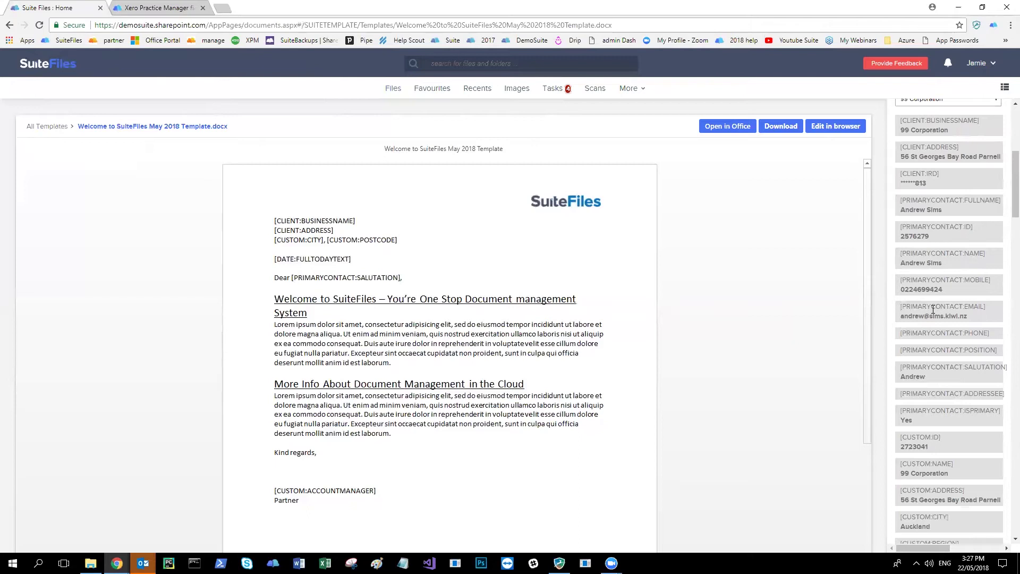
scroll(933, 309, "up", 5)
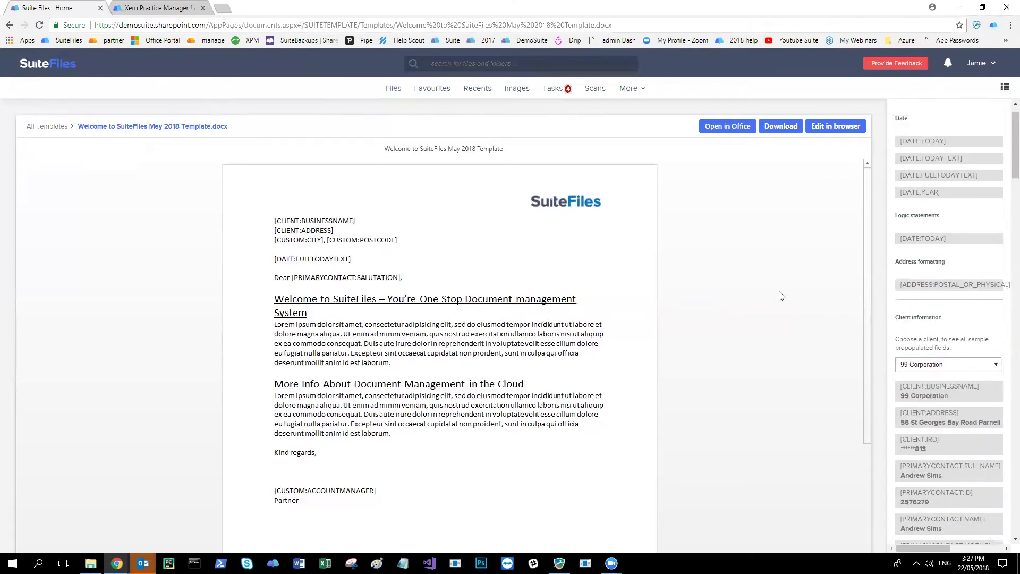
- Go to the template management page and hide the smart fields sidebar
left_click(627, 90)
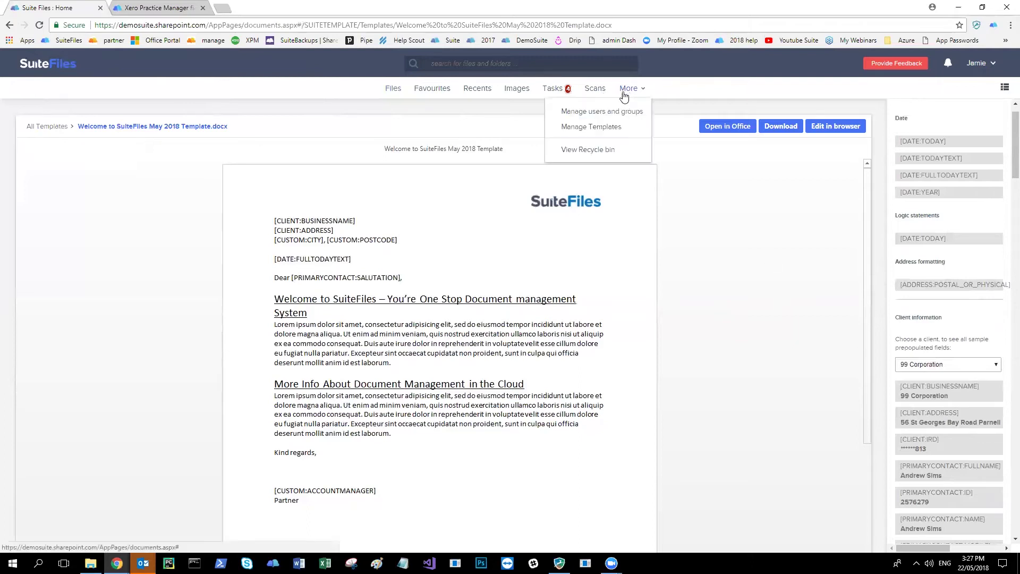
left_click(579, 132)
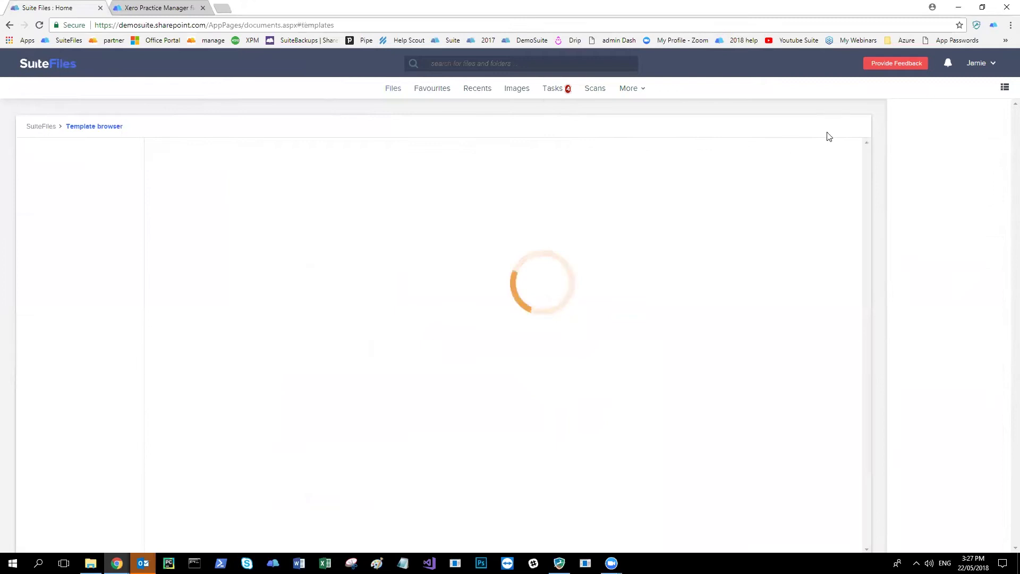
left_click(1004, 90)
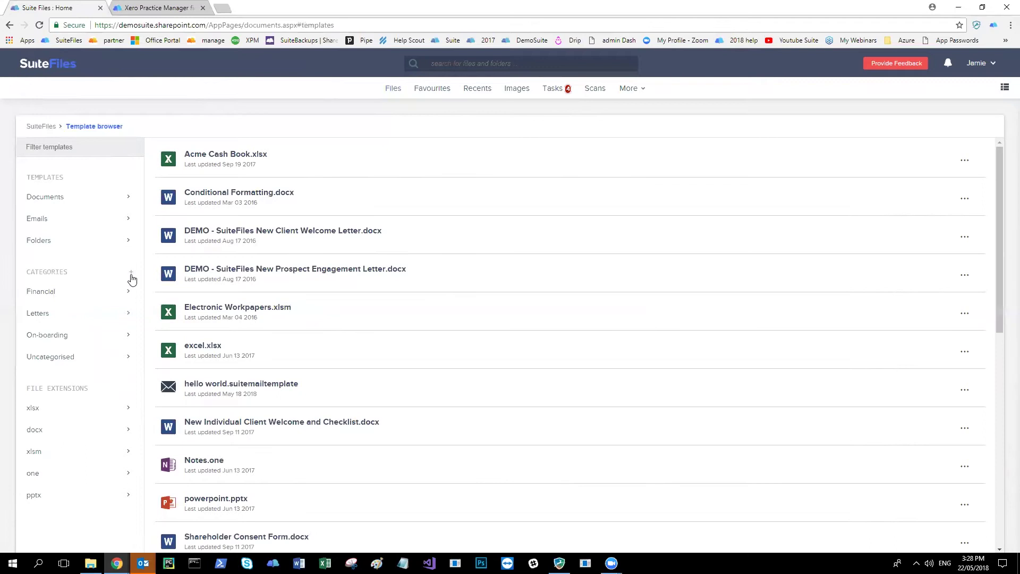
- Create a new template category named "Marketing"
left_click_drag(25, 272, 73, 275)
left_click(72, 274)
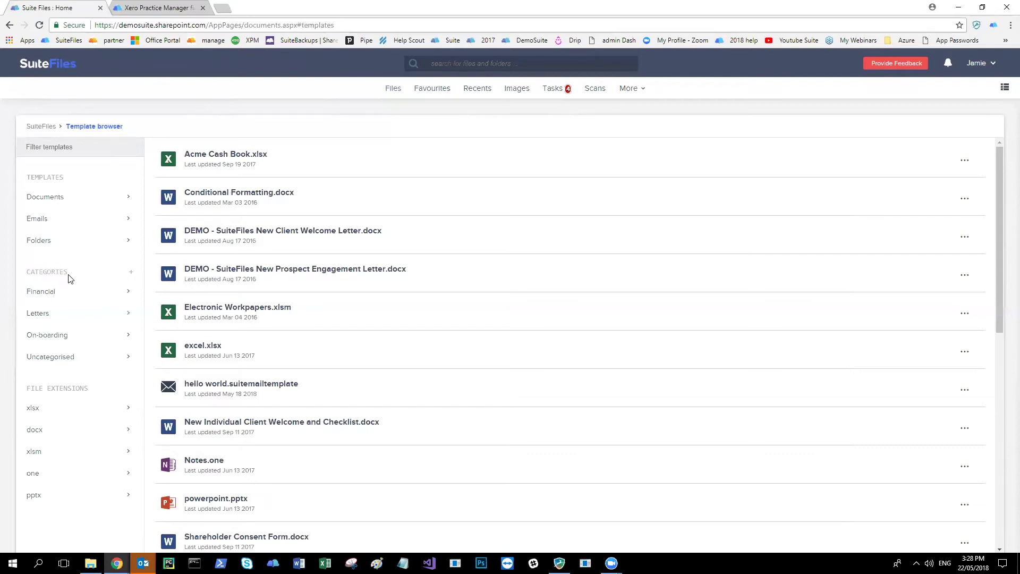
left_click(131, 273)
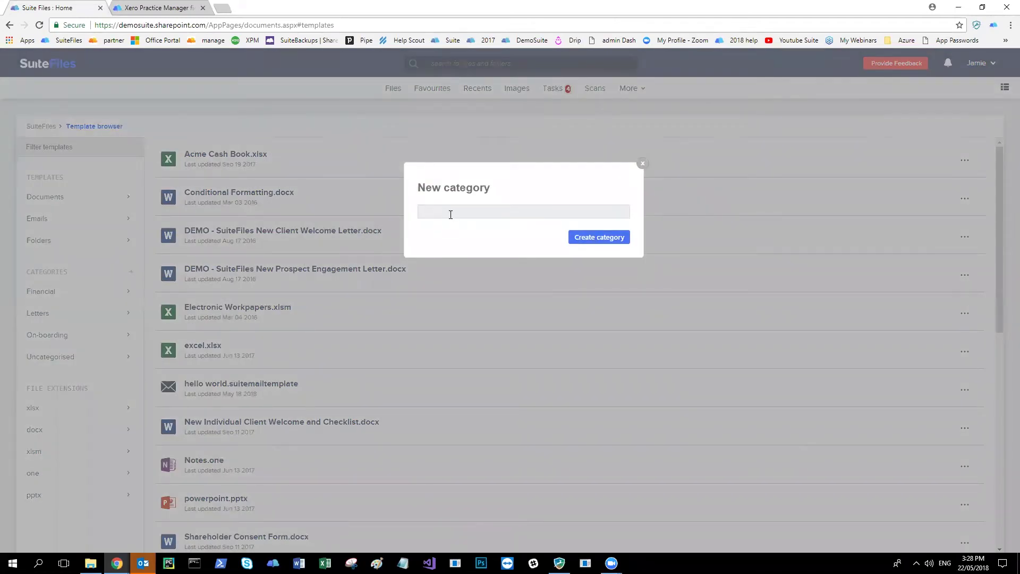
type("Marketing")
left_click(587, 239)
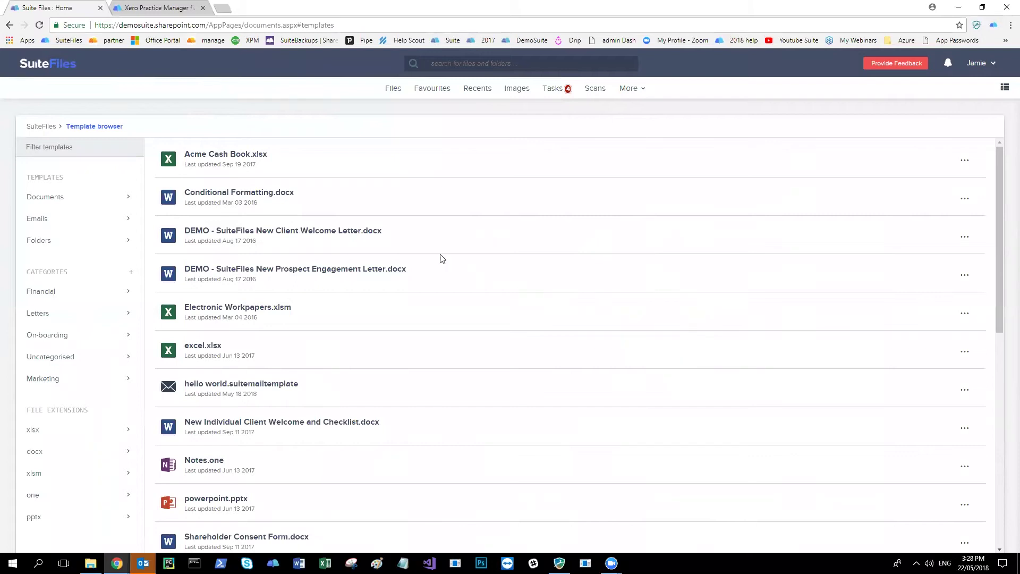
- Add Welcome to SuiteFiles May 2018 Template.docx to the Marketing category
scroll(347, 214, "down", 8)
scroll(350, 420, "up", 3)
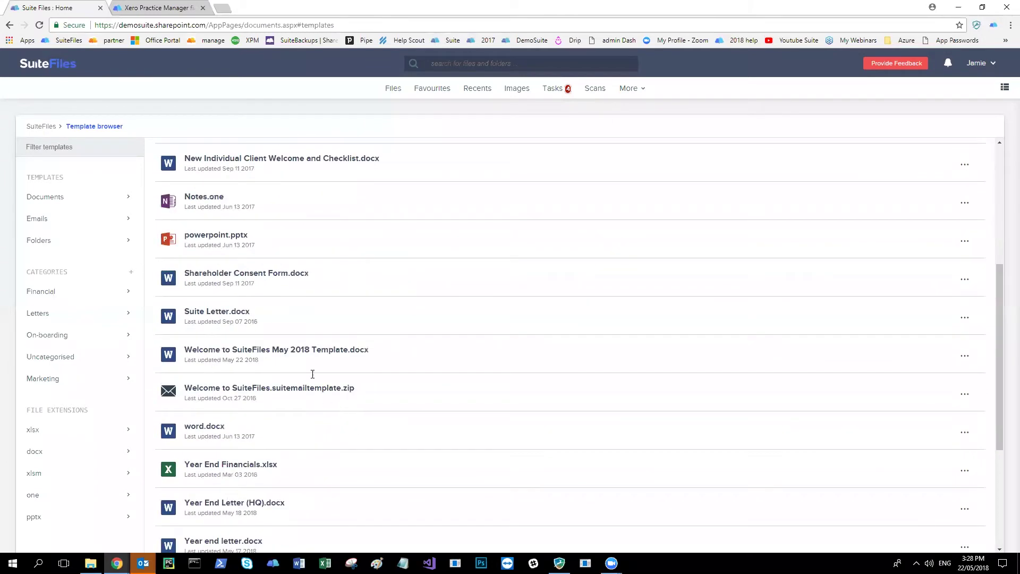
scroll(312, 373, "up", 5)
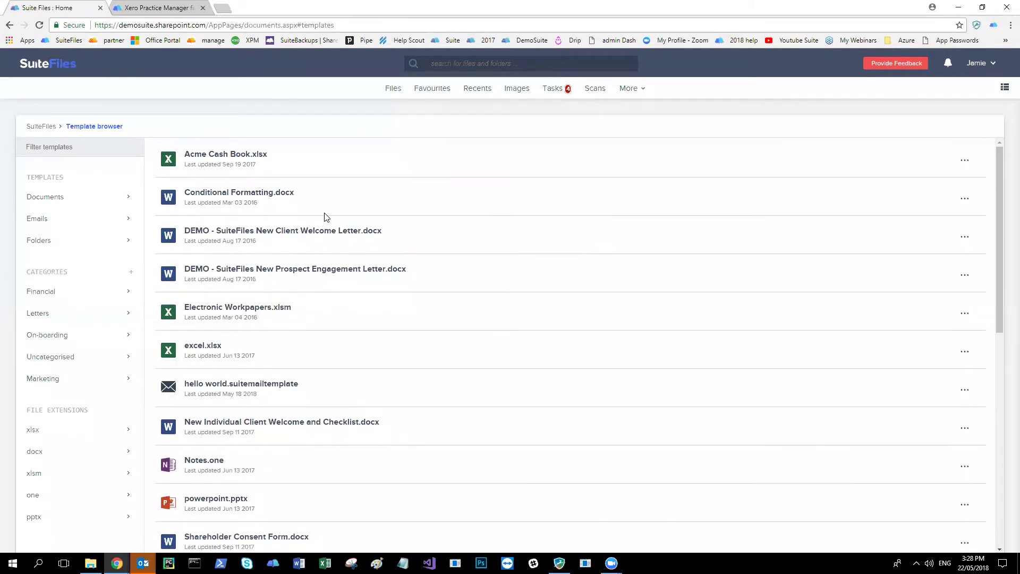
scroll(326, 217, "down", 6)
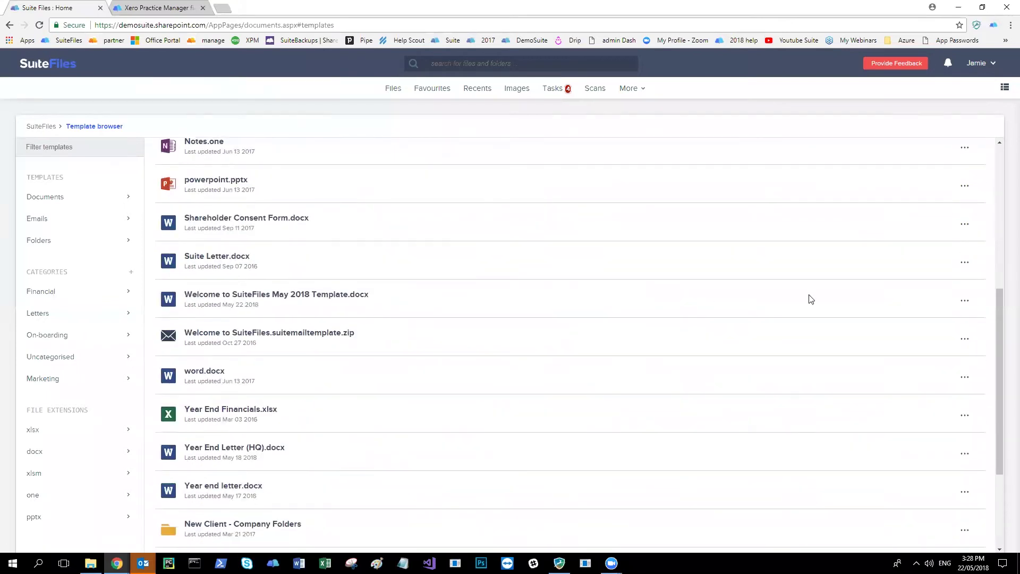
left_click(965, 302)
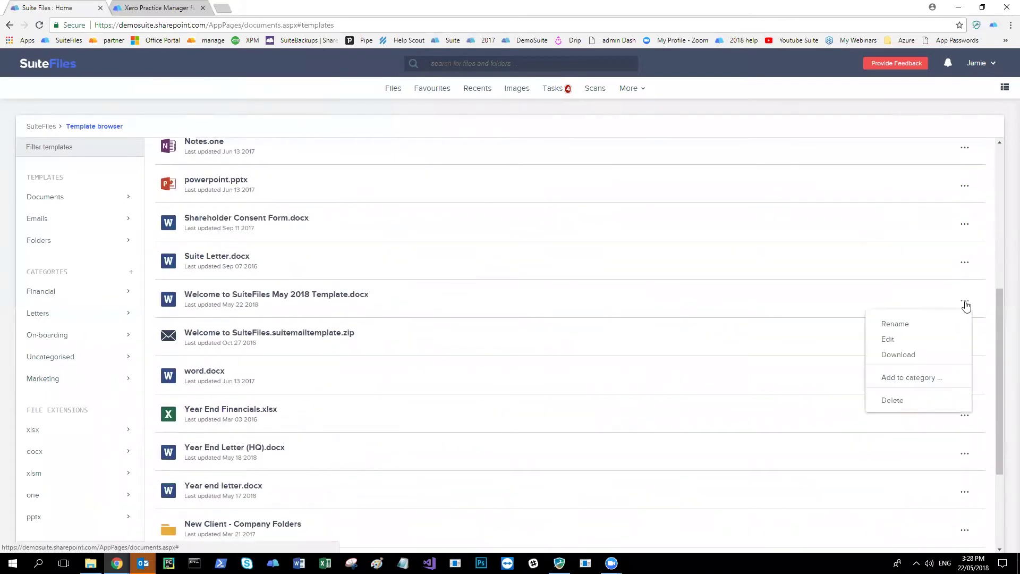
scroll(966, 306, "down", 1)
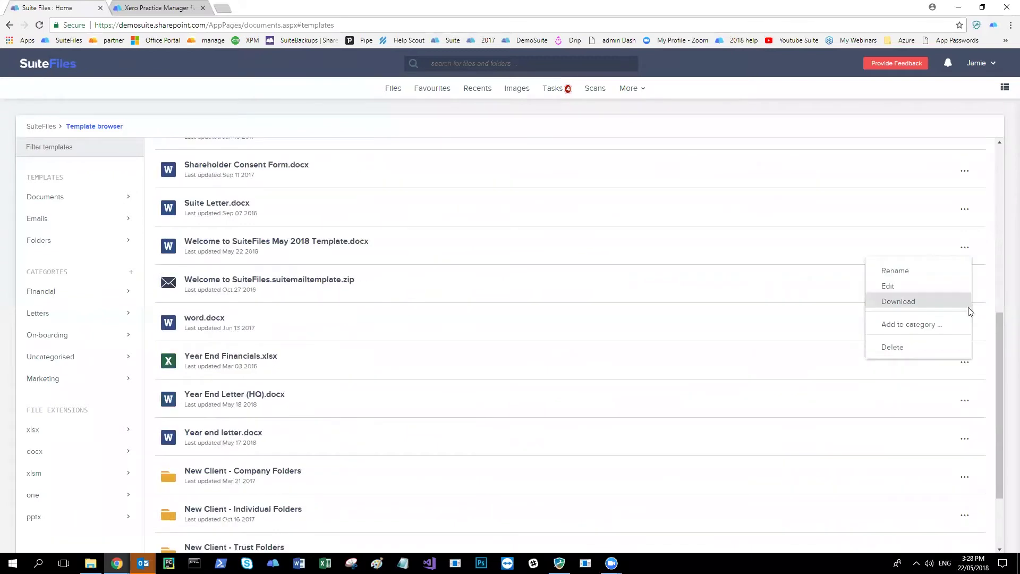
mouse_move(919, 325)
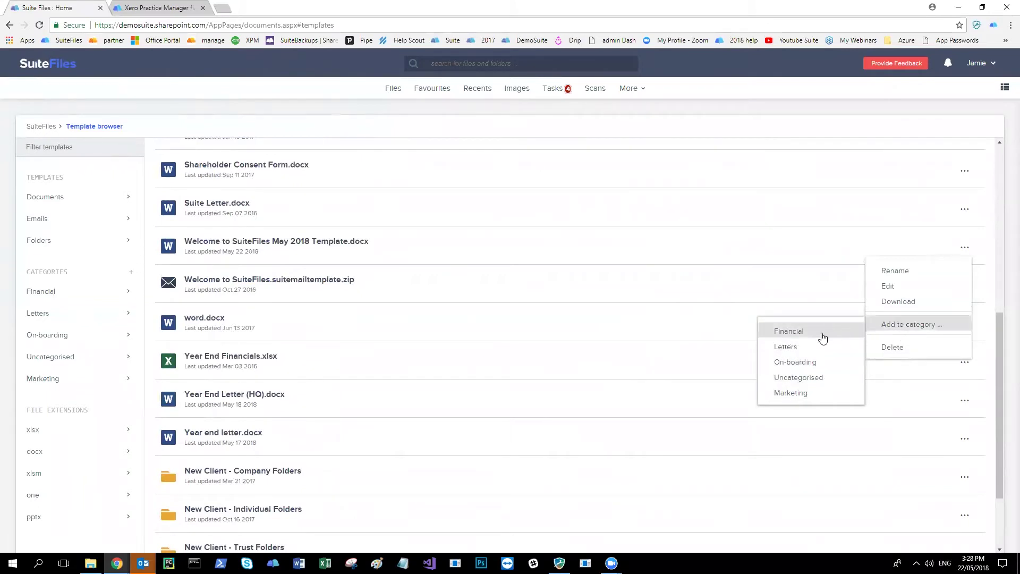
left_click(787, 394)
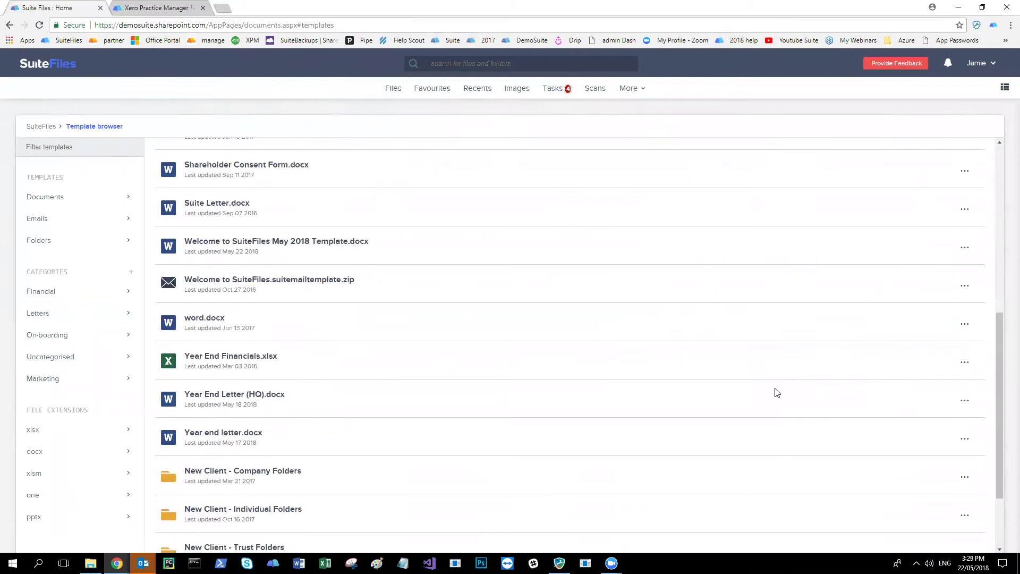
- Review the Marketing category's contents and the options available for Welcome to SuiteFiles May 2018 Template.docx
scroll(535, 338, "up", 1)
left_click_drag(420, 302, 190, 291)
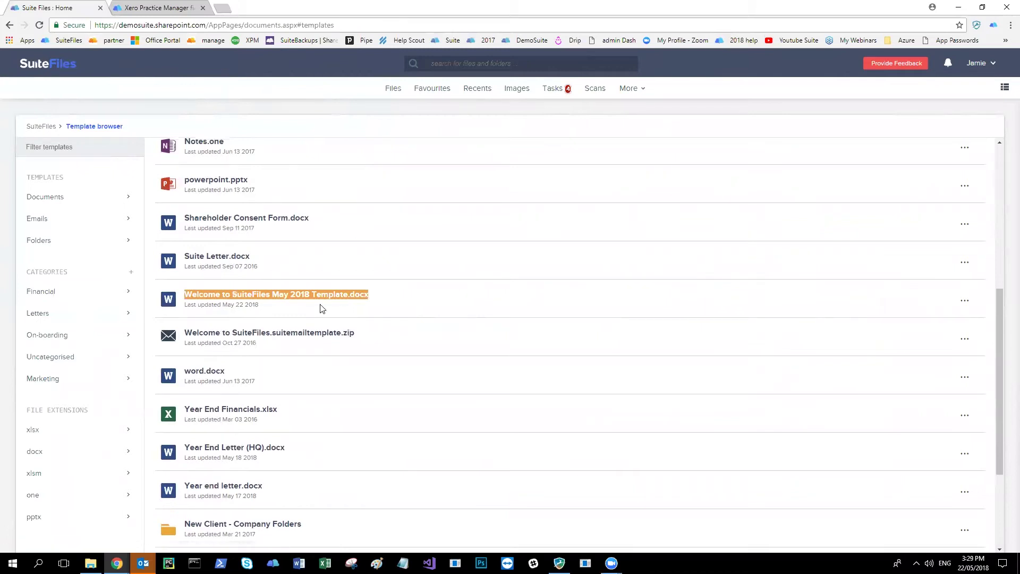
left_click(47, 380)
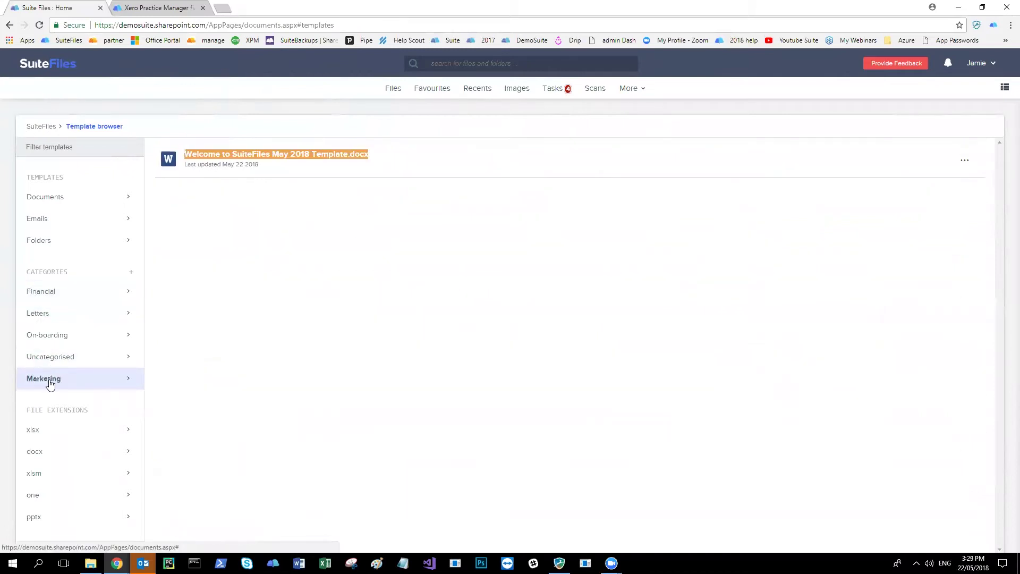
left_click(289, 294)
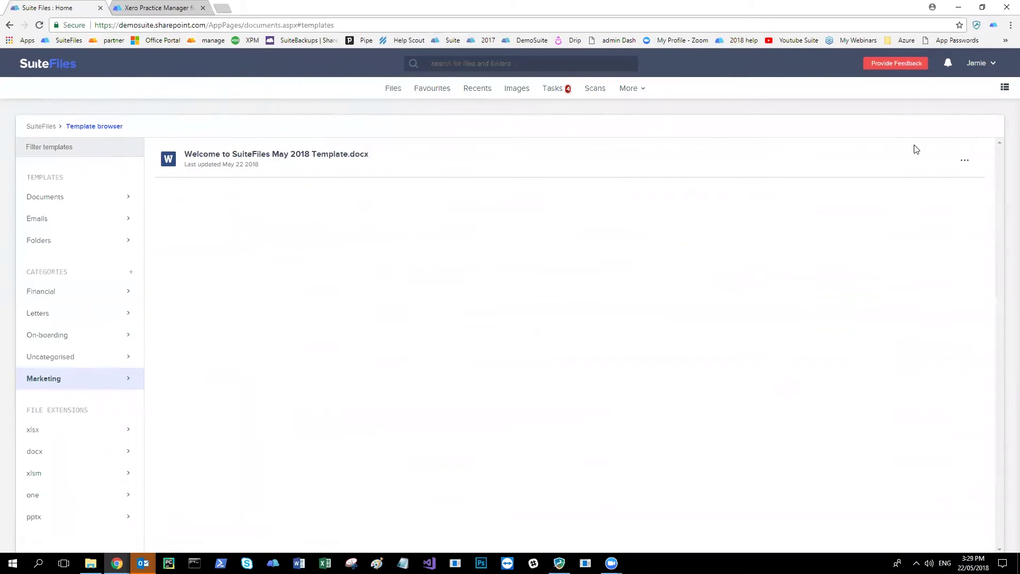
left_click(964, 160)
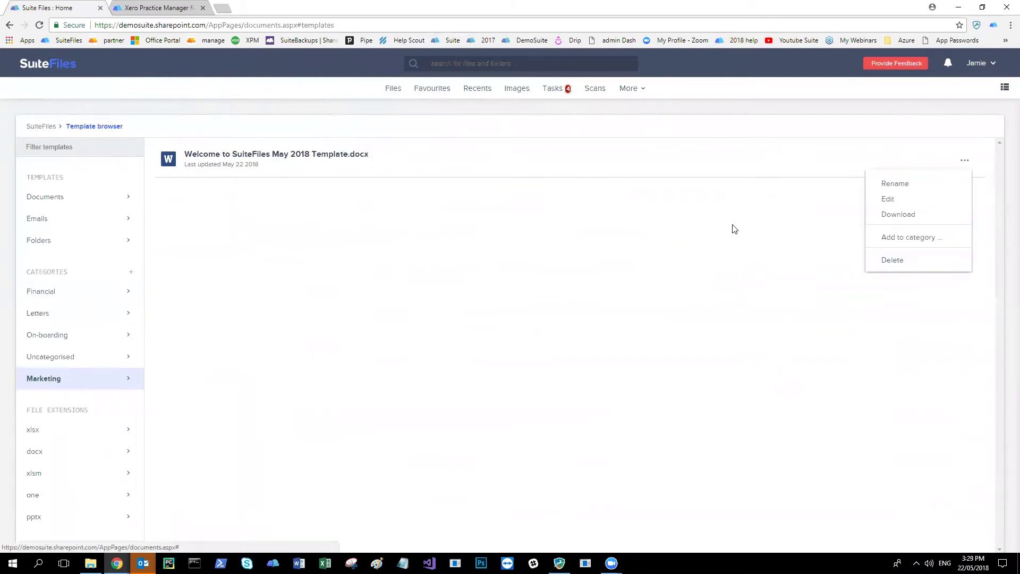
left_click(413, 317)
left_click(93, 378)
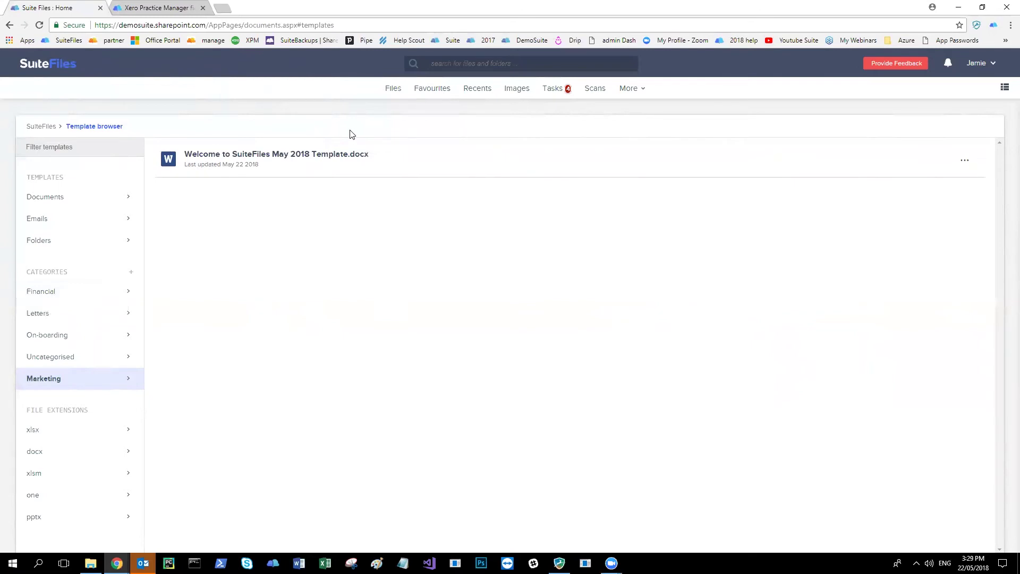
- Open the 2018 folder of the client 99 Corporation and start a new file from a template
left_click(393, 91)
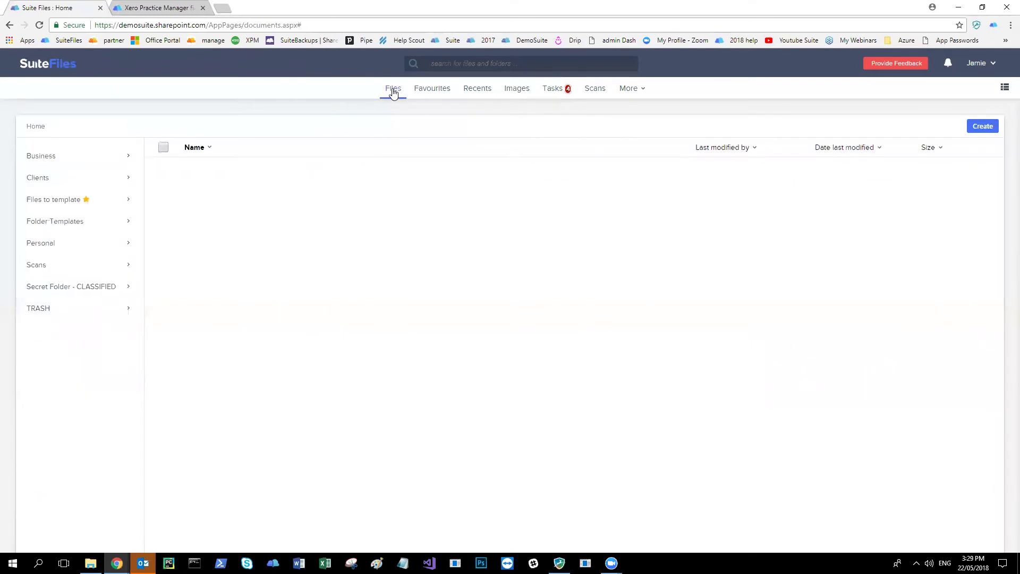
left_click(110, 179)
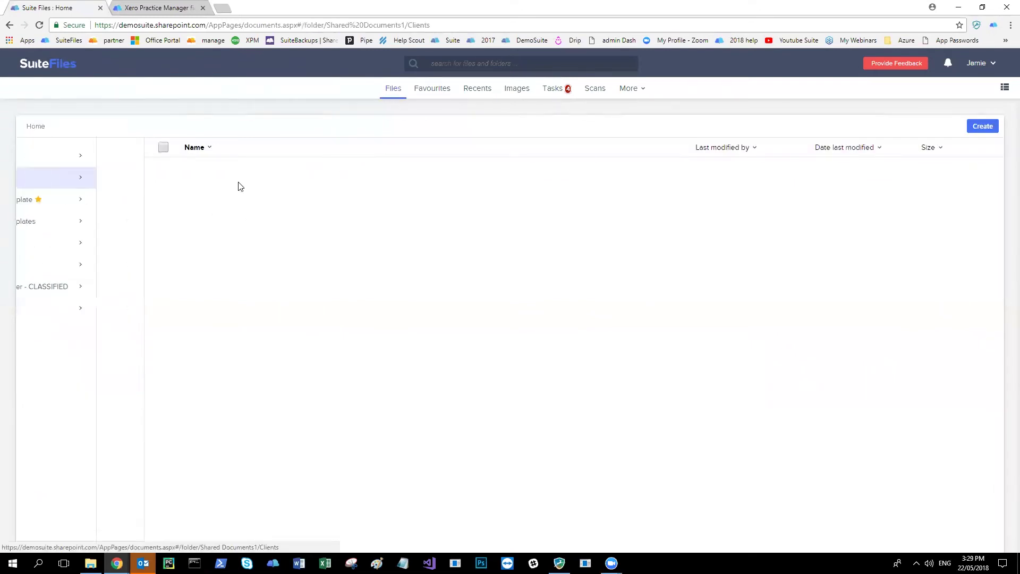
left_click(41, 255)
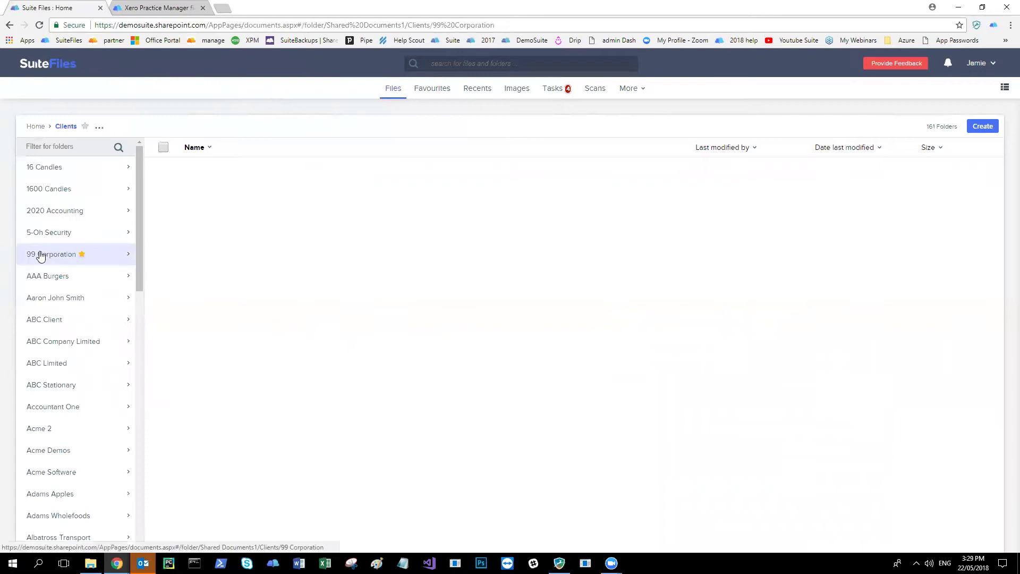
left_click(73, 231)
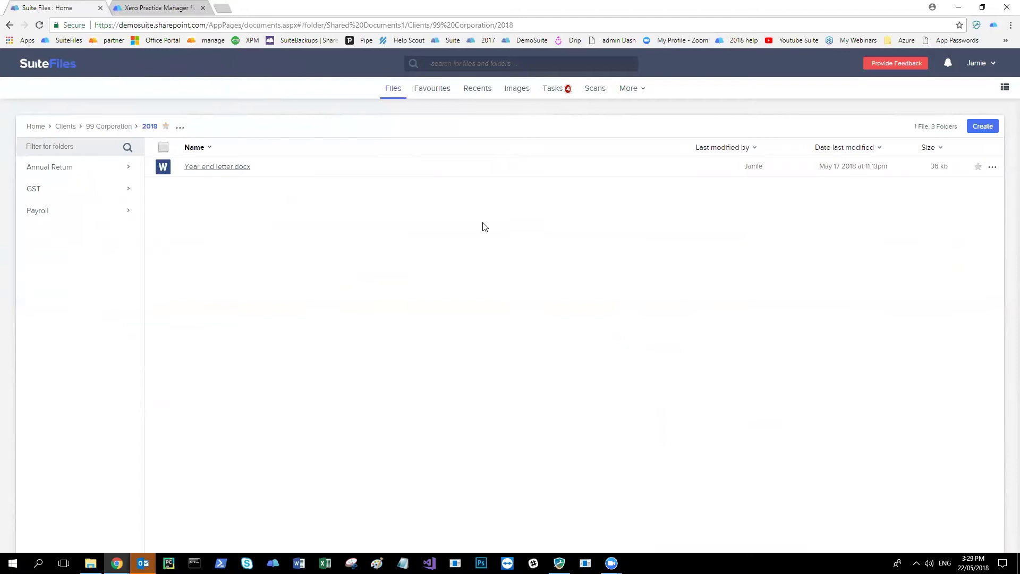
left_click(984, 130)
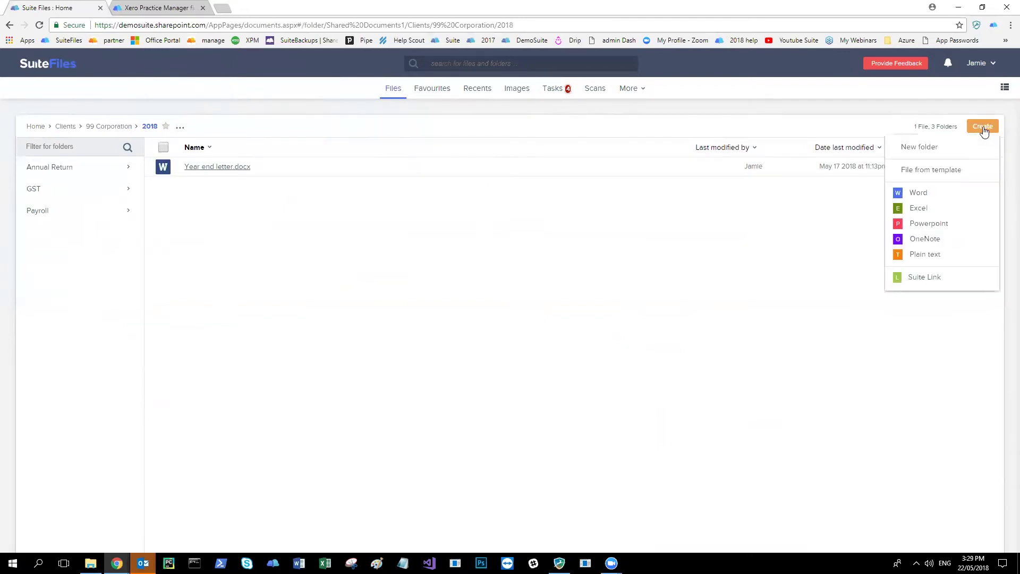
left_click(956, 177)
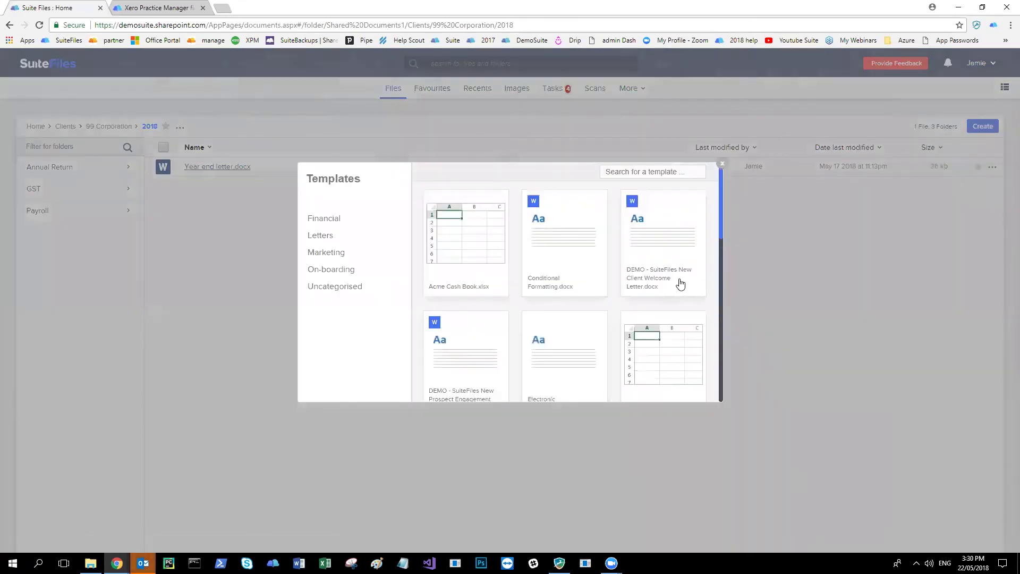
- Look through the available templates, search them for "welcom" and clear the search
scroll(579, 271, "down", 7)
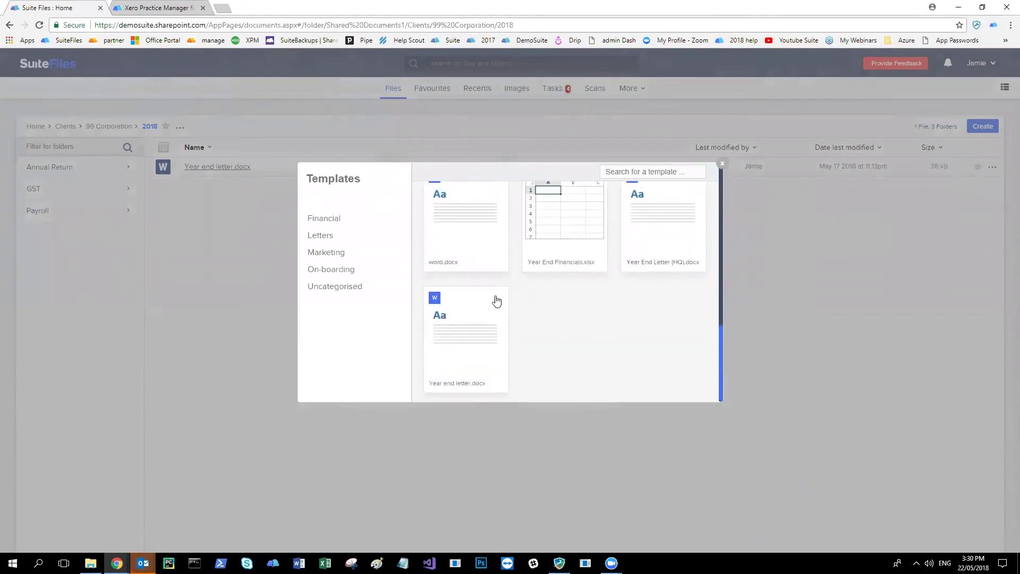
scroll(496, 301, "up", 7)
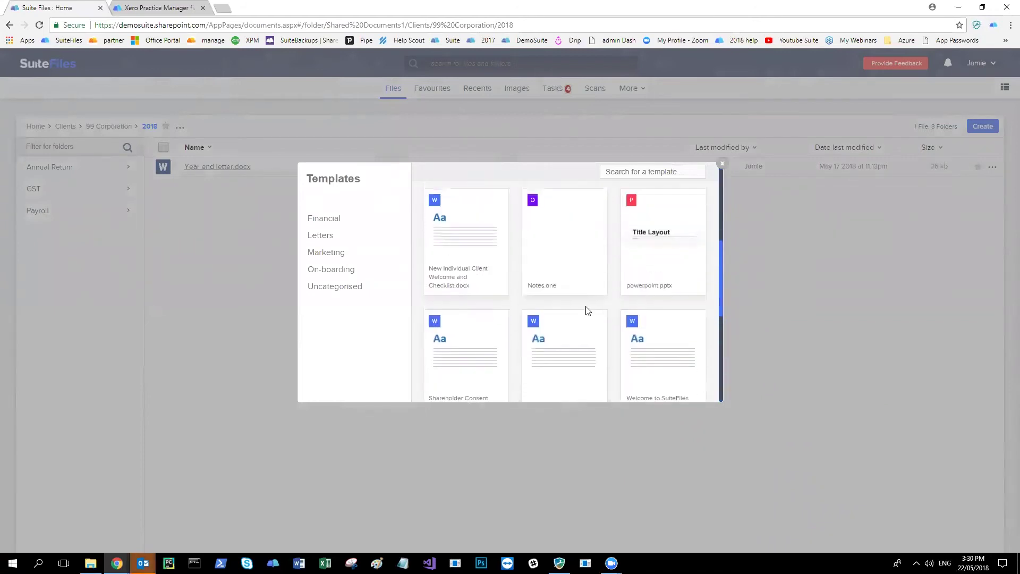
left_click(634, 172)
type("welcom")
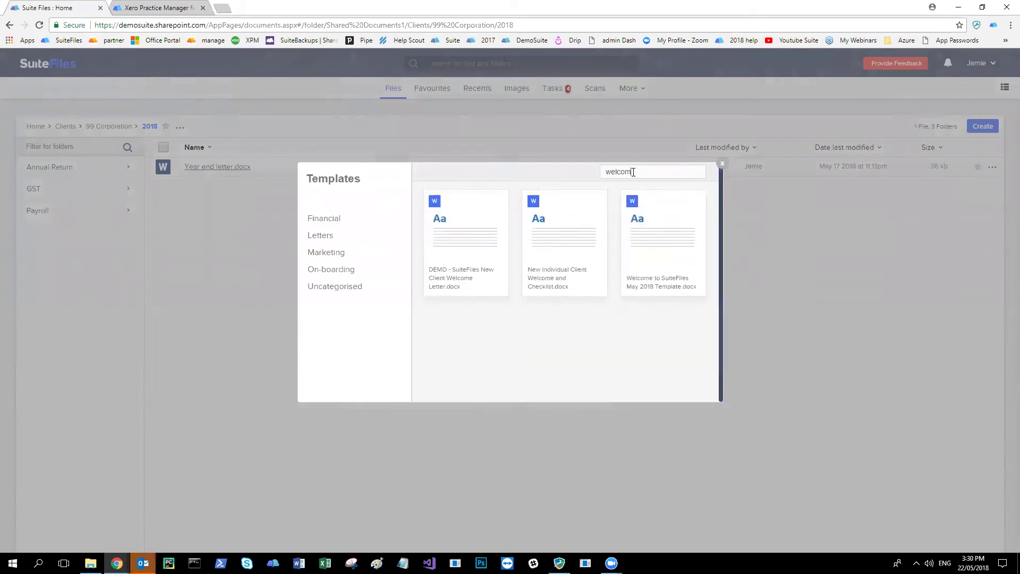
left_click_drag(636, 171, 601, 172)
left_click(646, 174)
left_click_drag(640, 175, 498, 176)
key("BackSpace")
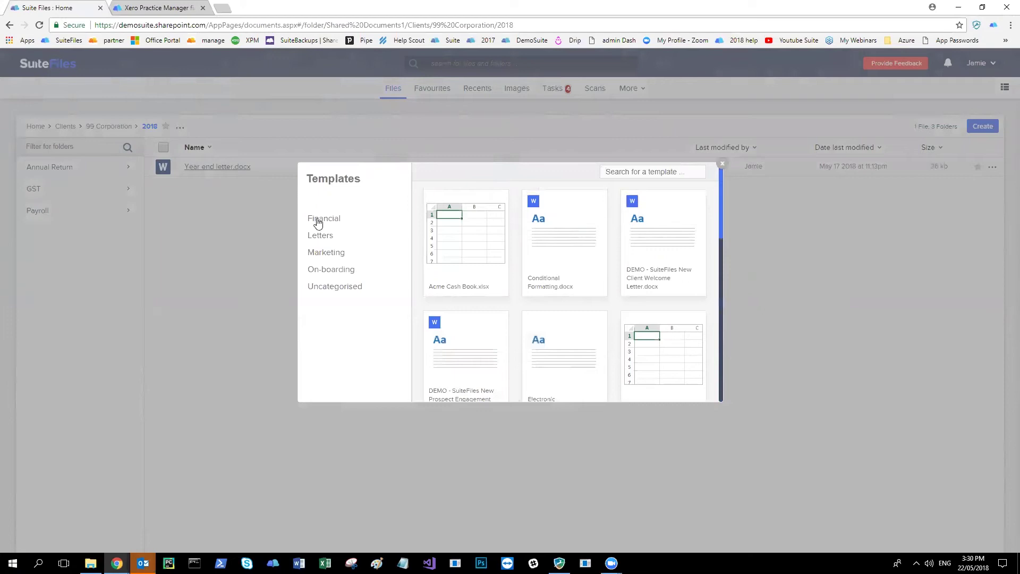
- Browse the templates in the Uncategorised, On-boarding, Marketing, Letters and Financial categories
left_click(326, 288)
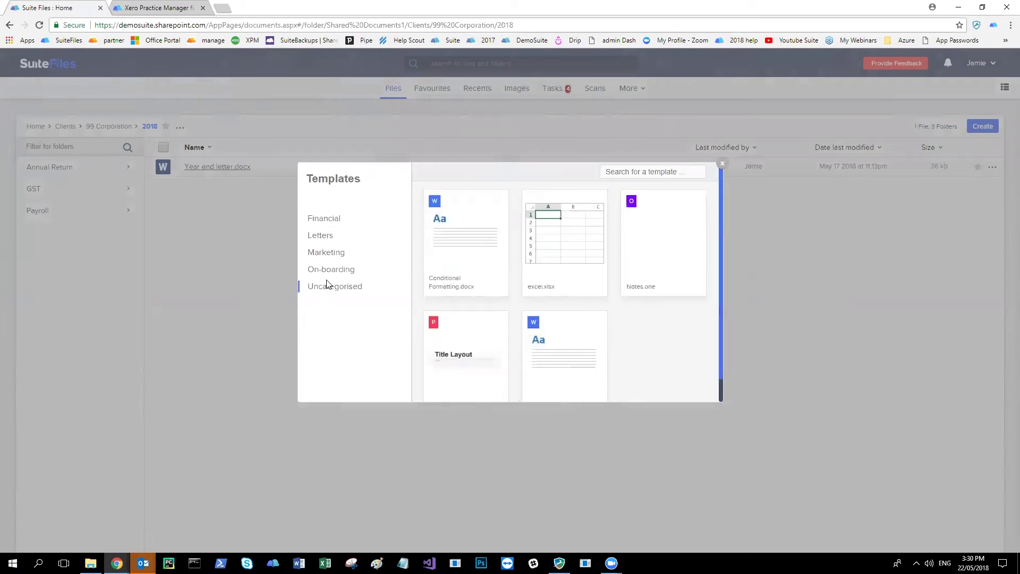
left_click(329, 269)
left_click(329, 254)
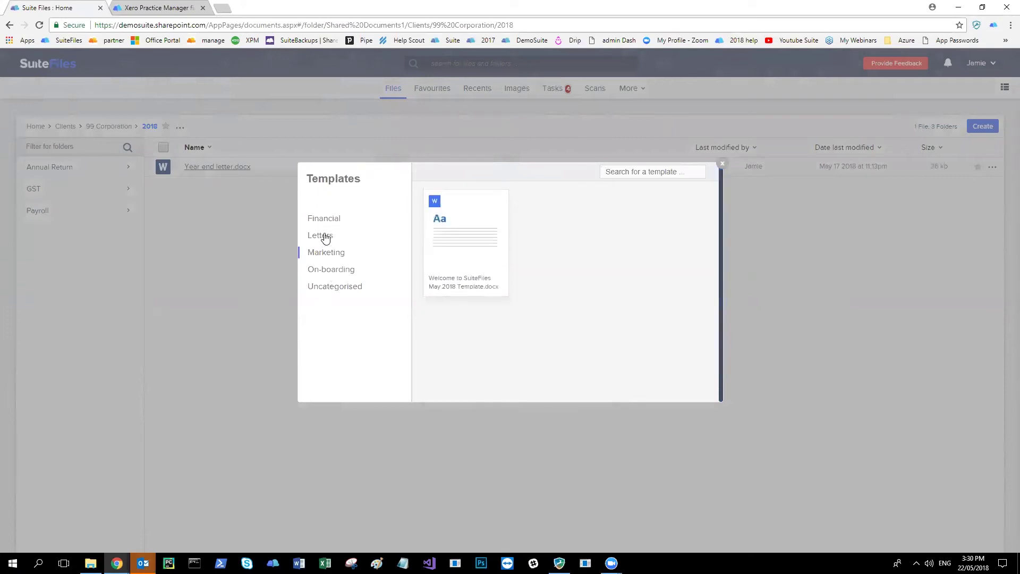
left_click(325, 236)
left_click(328, 219)
left_click(322, 237)
left_click(322, 255)
left_click(329, 272)
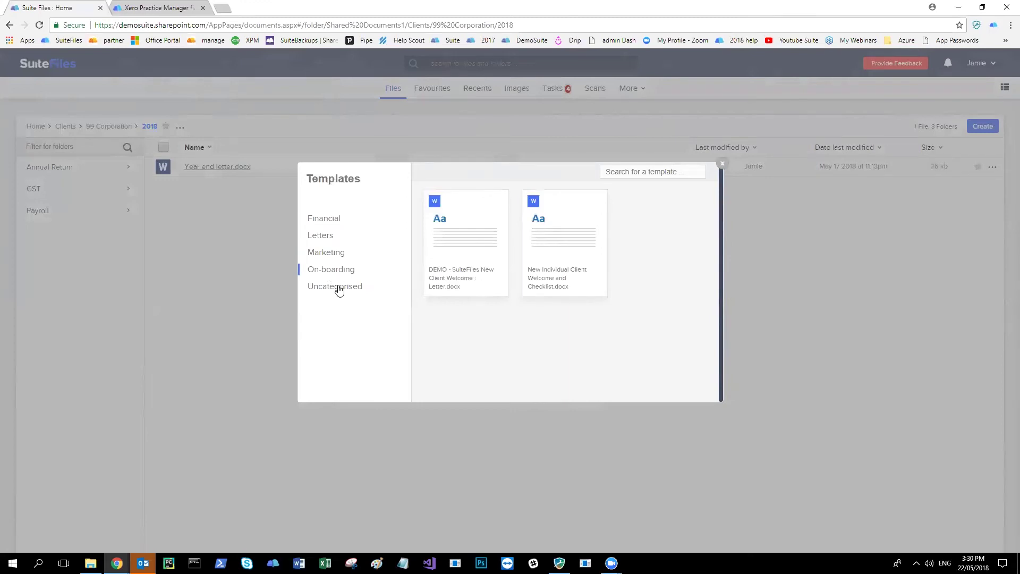
- Choose Welcome to SuiteFiles May 2018 Template.docx from the Marketing category and name the new file "Welcome to Suite 2018 99 Corp"
left_click(334, 260)
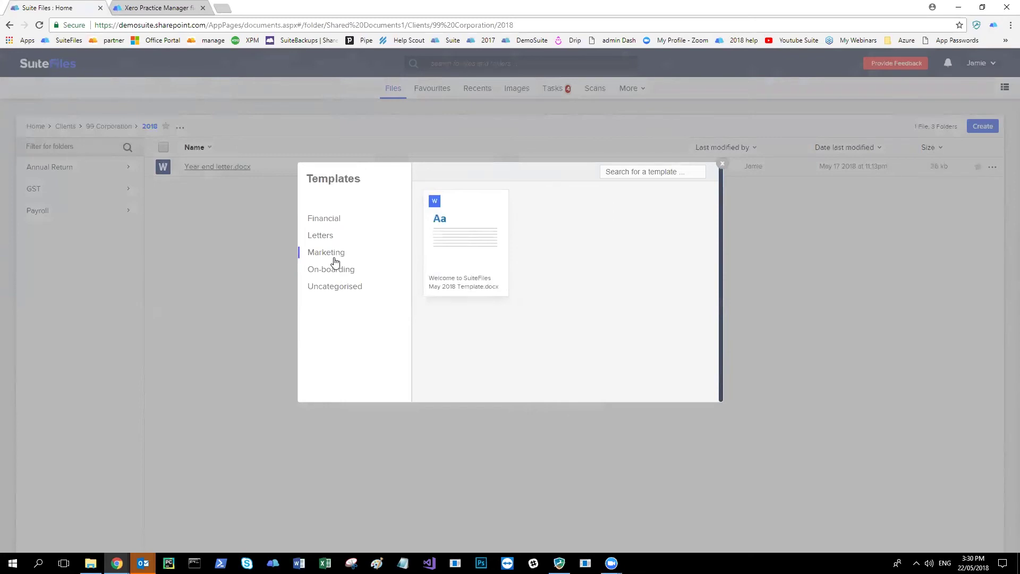
left_click(466, 242)
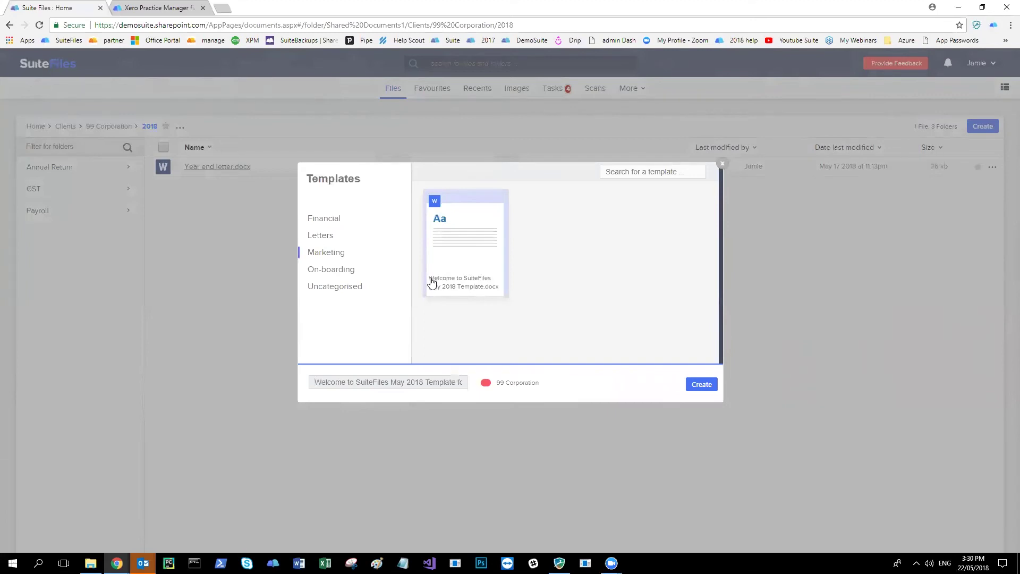
left_click_drag(434, 282, 496, 292)
left_click(548, 298)
left_click(486, 270)
type("Welcome to Suite 2018")
- Remove the client assigned to the new file and reselect 99 Corporation by searching for "99"
left_click(488, 383)
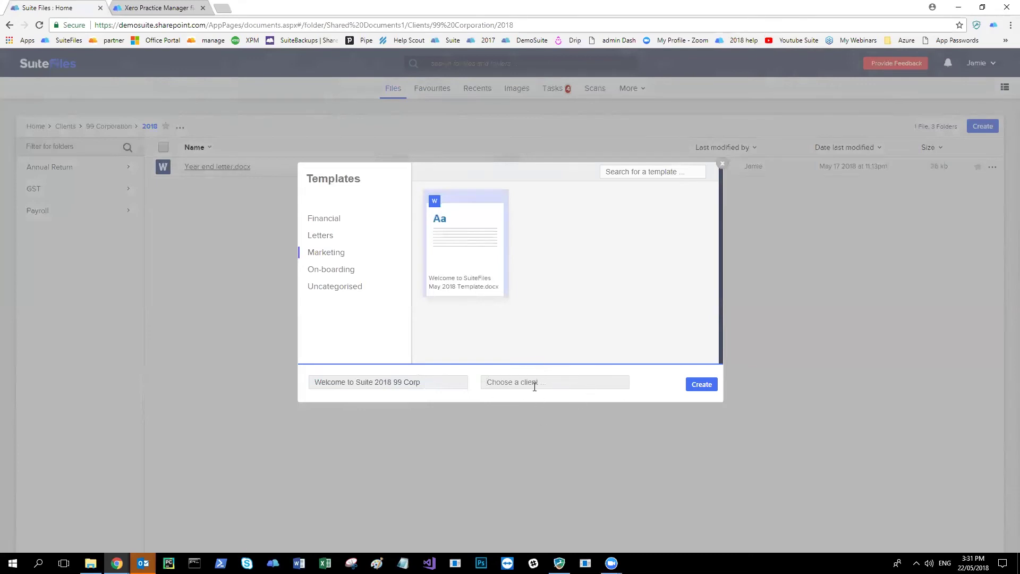
type("99")
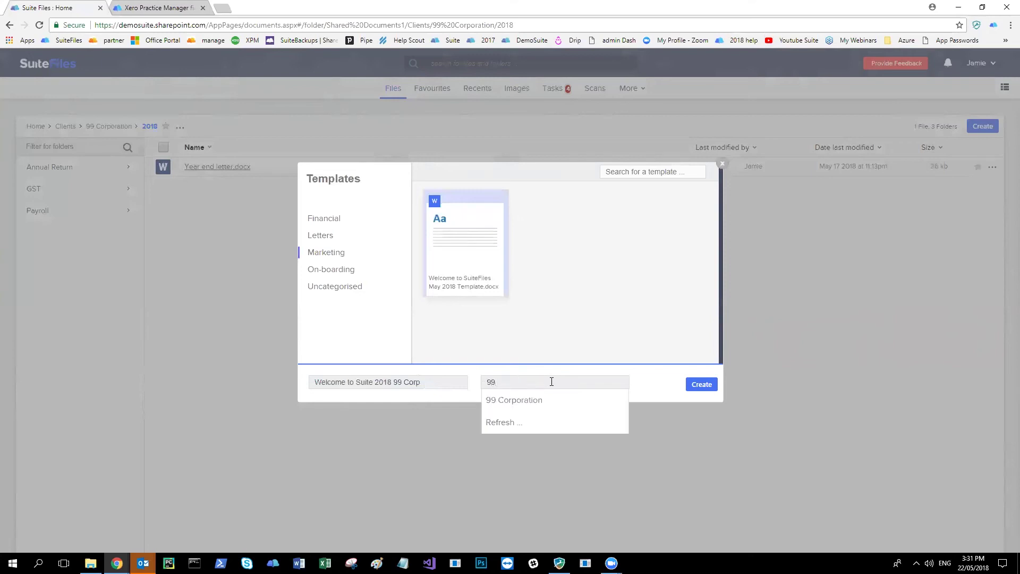
left_click(538, 399)
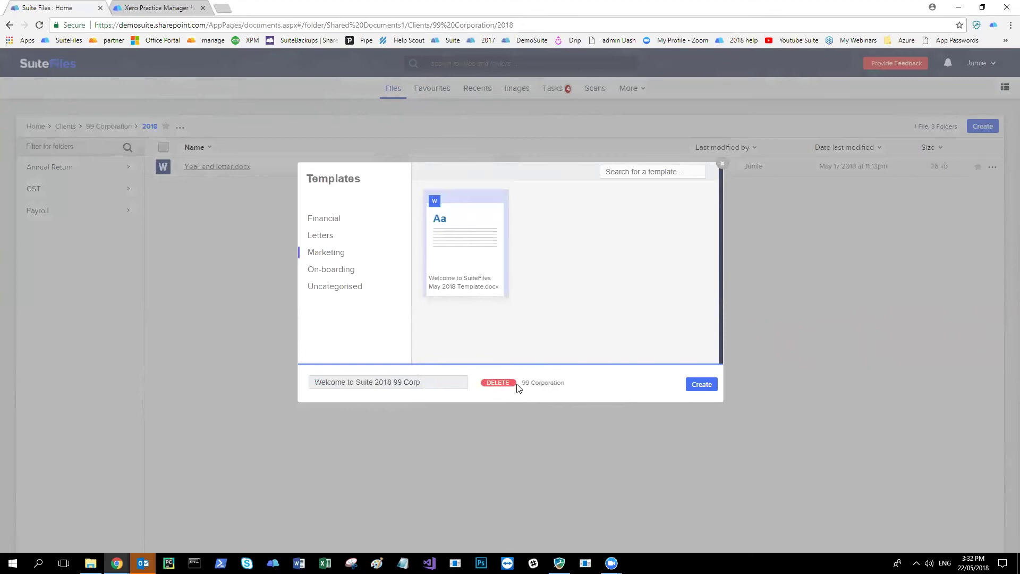
left_click(493, 383)
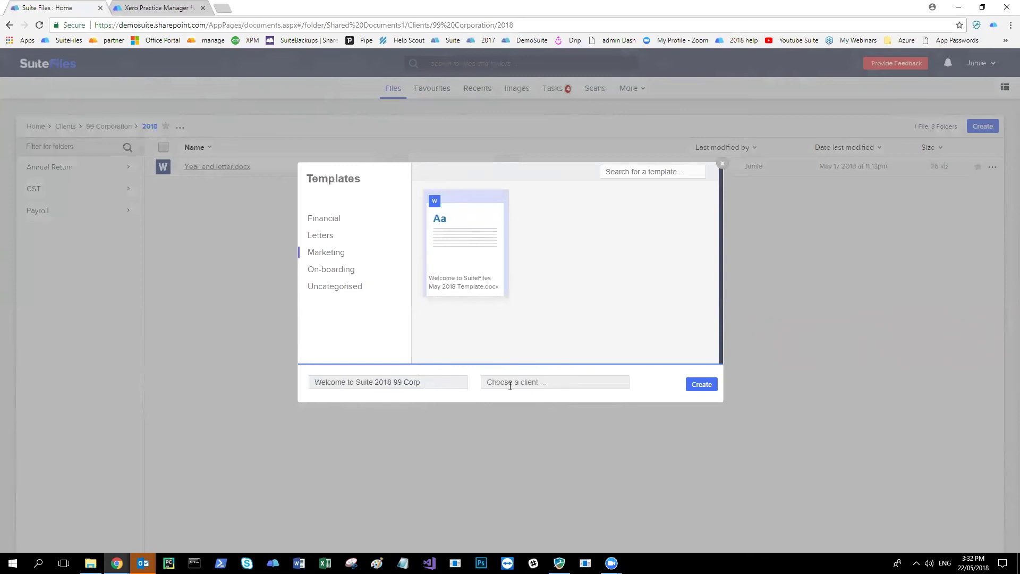
type("99")
key("BackSpace")
key("BackSpace")
type("99")
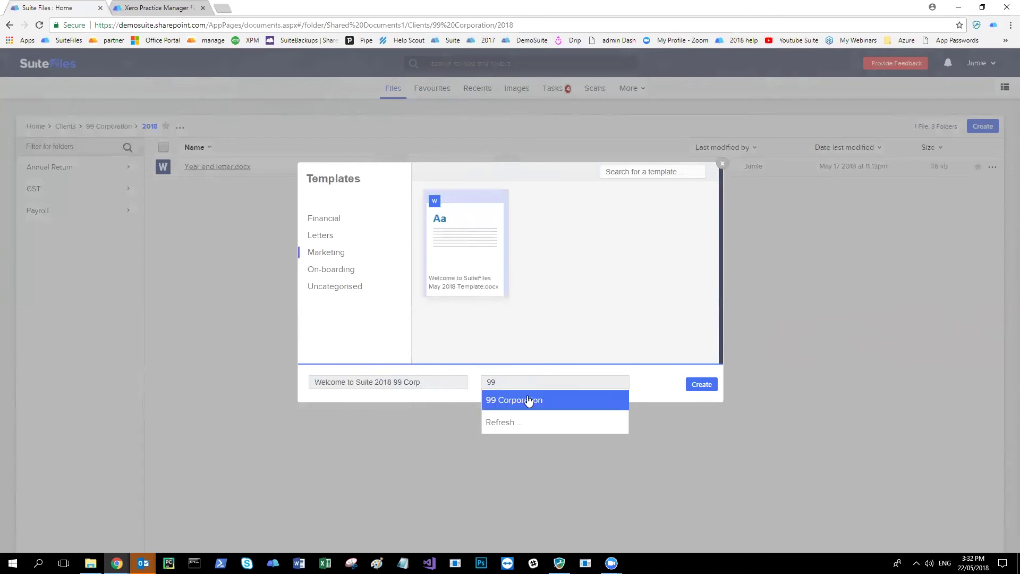
left_click(527, 399)
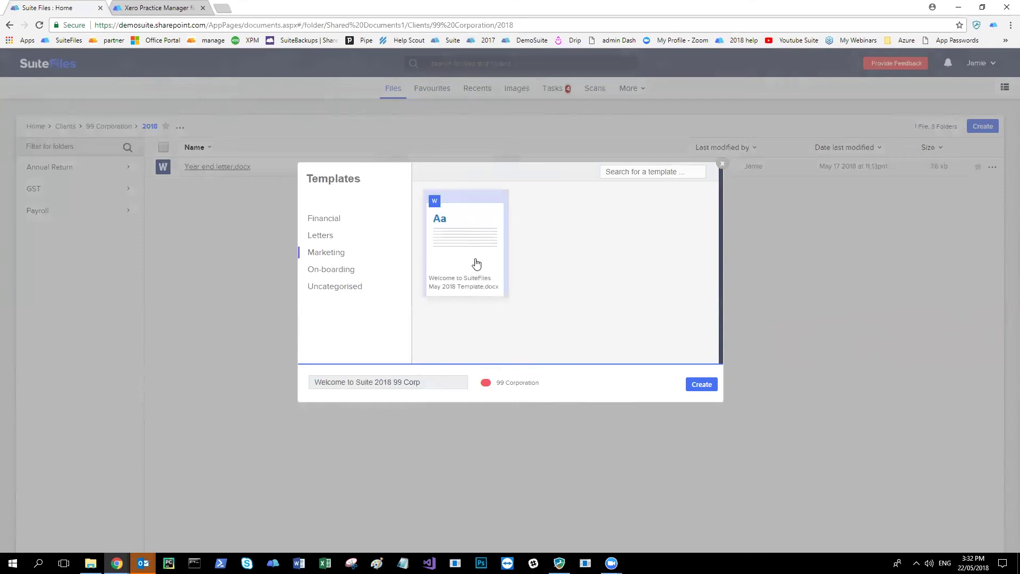
- Create the Welcome to Suite 2018 99 Corp document for 99 Corporation
mouse_move(537, 386)
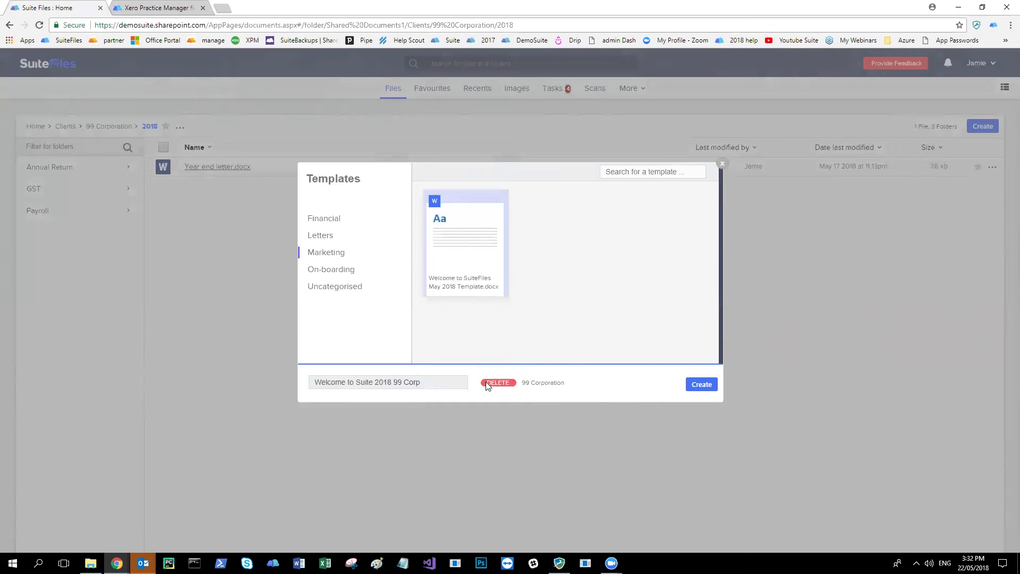
left_click(698, 389)
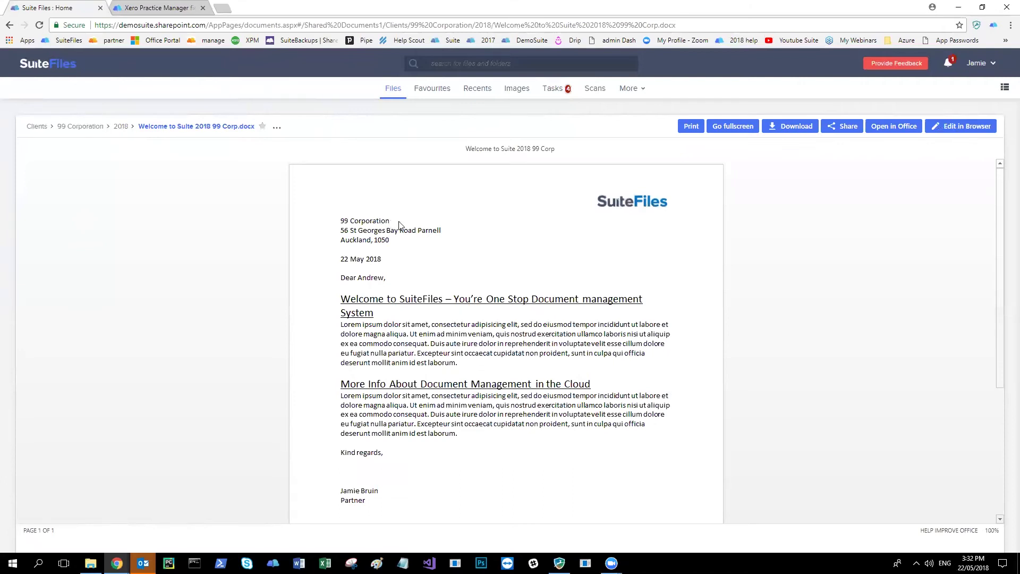
- Examine the merged client name, address, greeting, signature and footer in the generated letter
left_click_drag(395, 226, 317, 220)
left_click_drag(382, 221, 339, 221)
left_click(339, 221)
scroll(443, 289, "down", 2)
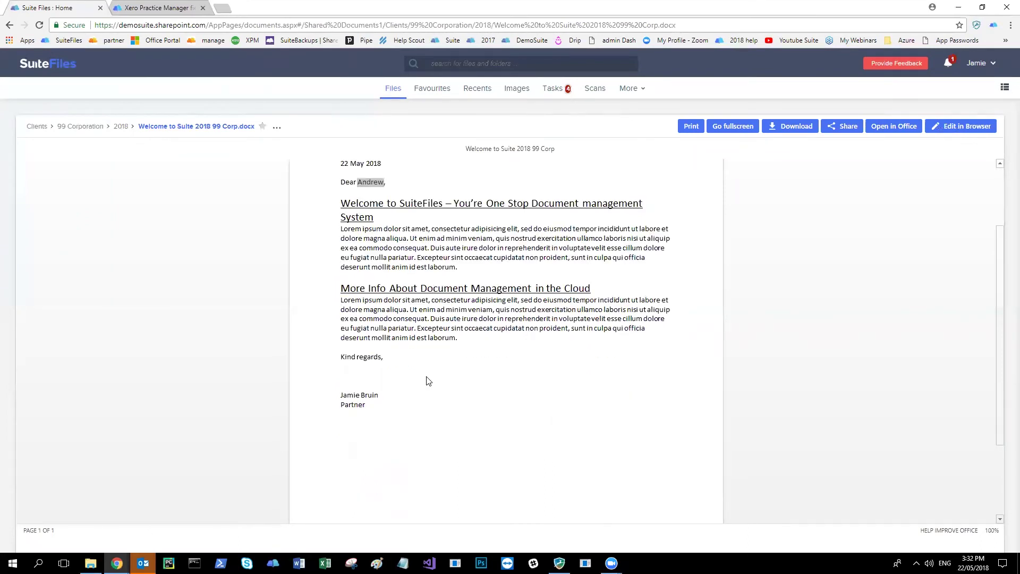
double_click(373, 396)
left_click(408, 396)
scroll(413, 381, "down", 3)
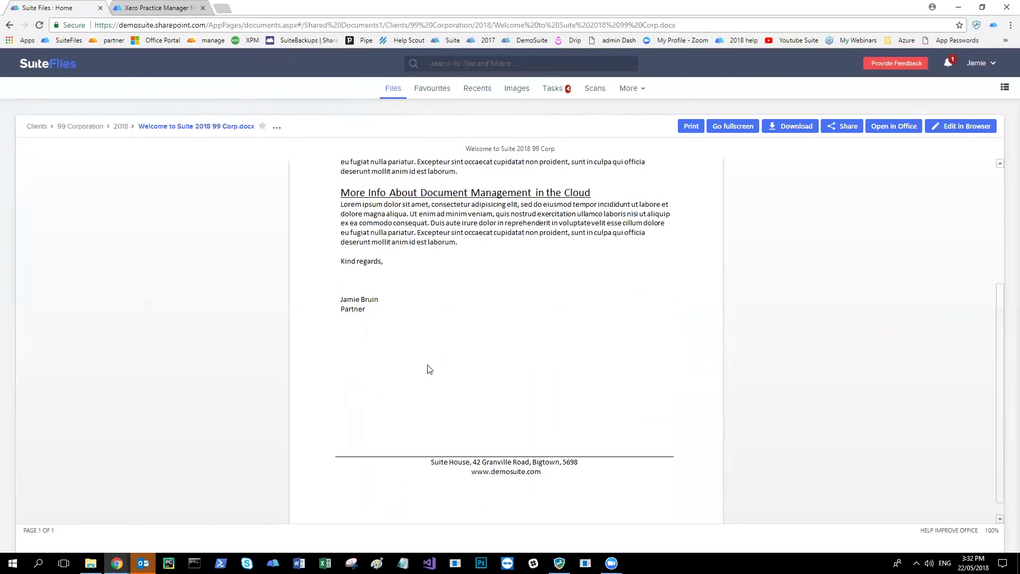
scroll(456, 357, "up", 3)
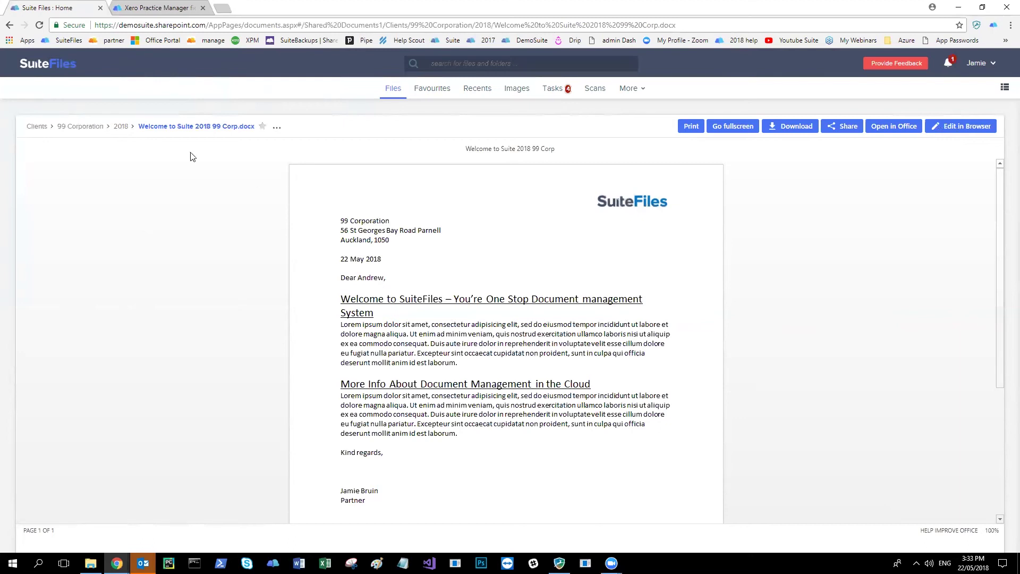
- In 99 Corporation's 2018 folder, create a document from the Marketing template Welcome to SuiteFiles May 2018 Template.docx without a client and check its merge fields
left_click(121, 128)
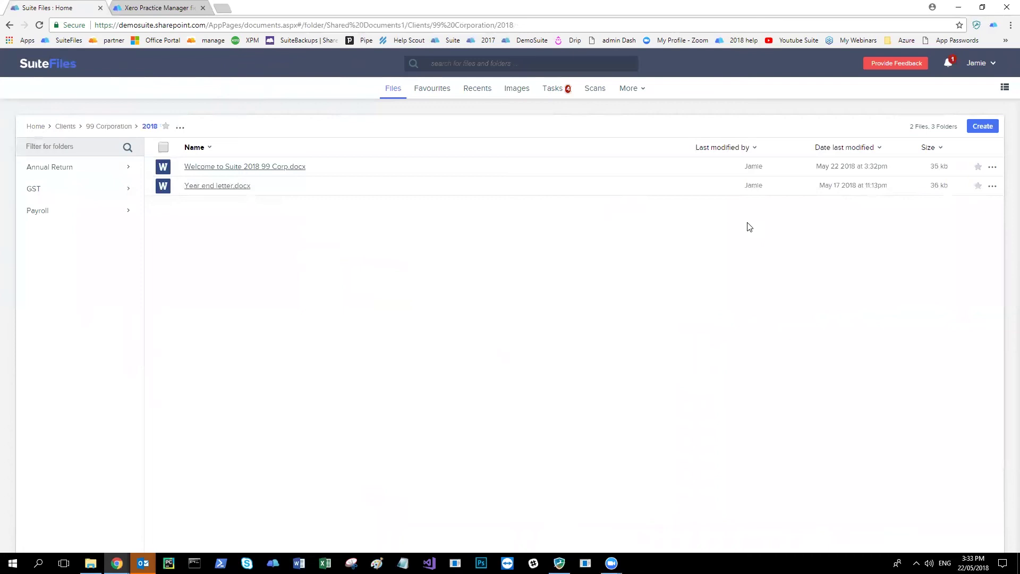
left_click(982, 127)
left_click(951, 174)
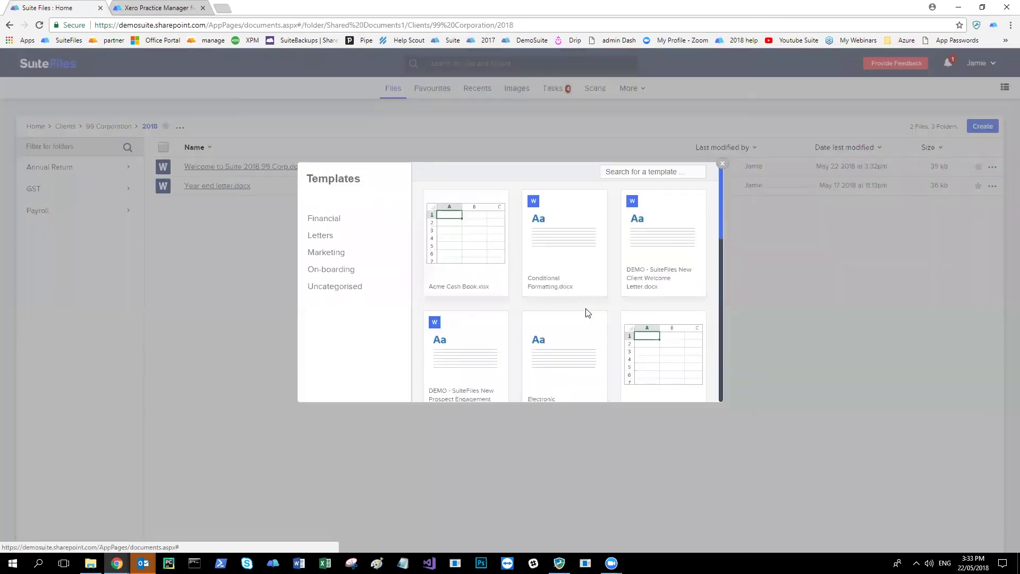
left_click(326, 252)
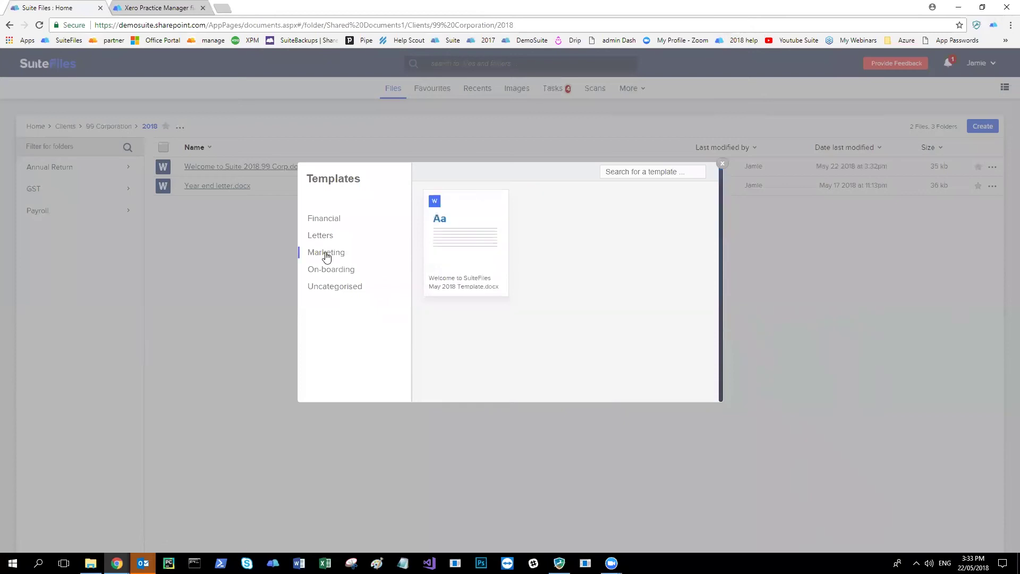
left_click(455, 263)
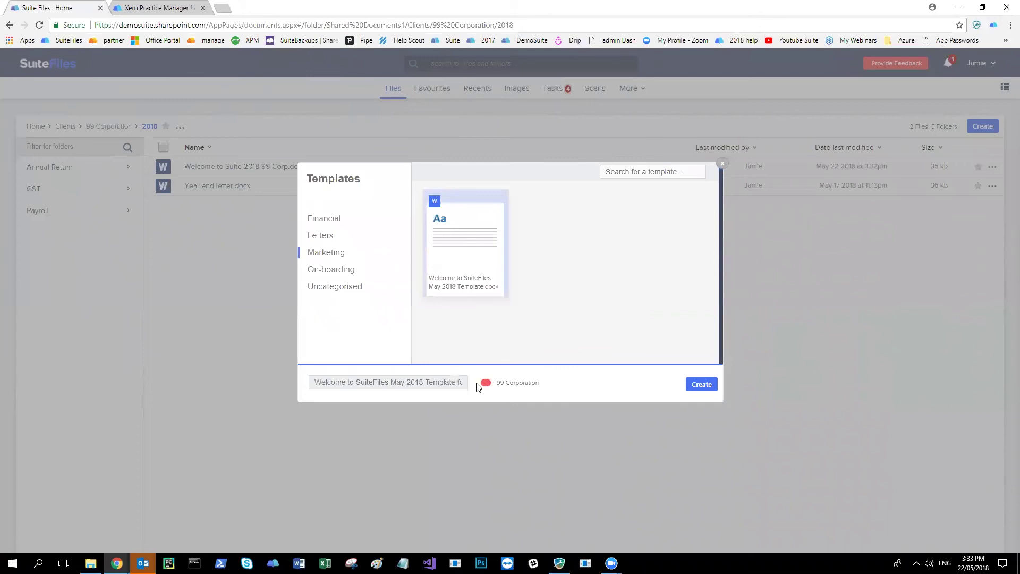
left_click(493, 384)
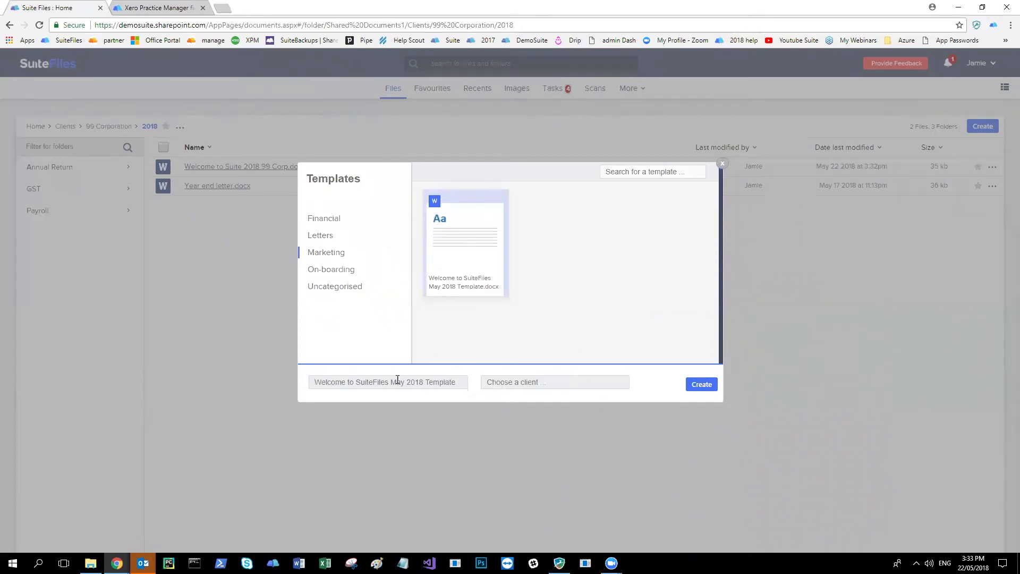
left_click(701, 385)
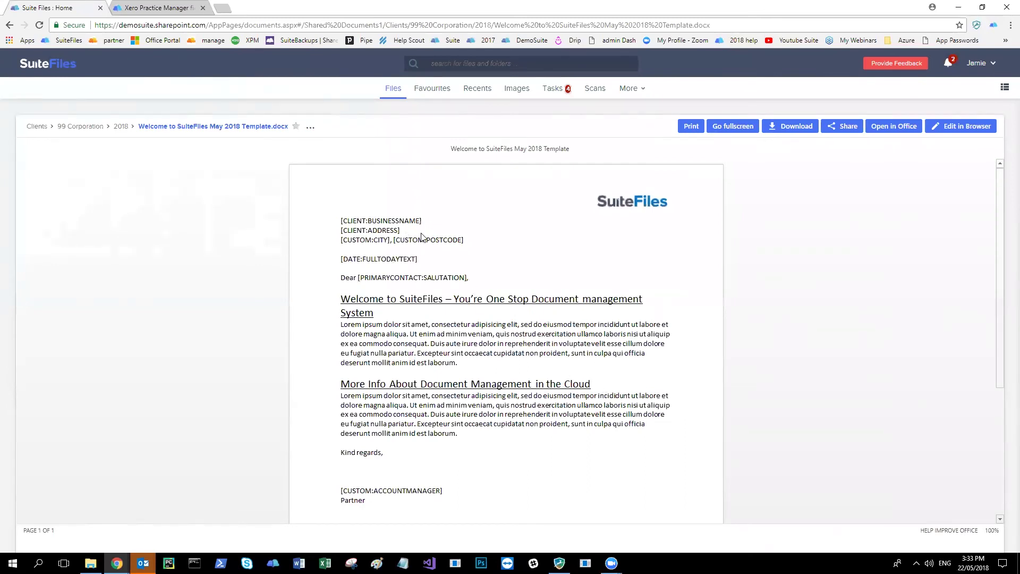
scroll(458, 292, "down", 3)
scroll(458, 292, "up", 3)
left_click(120, 127)
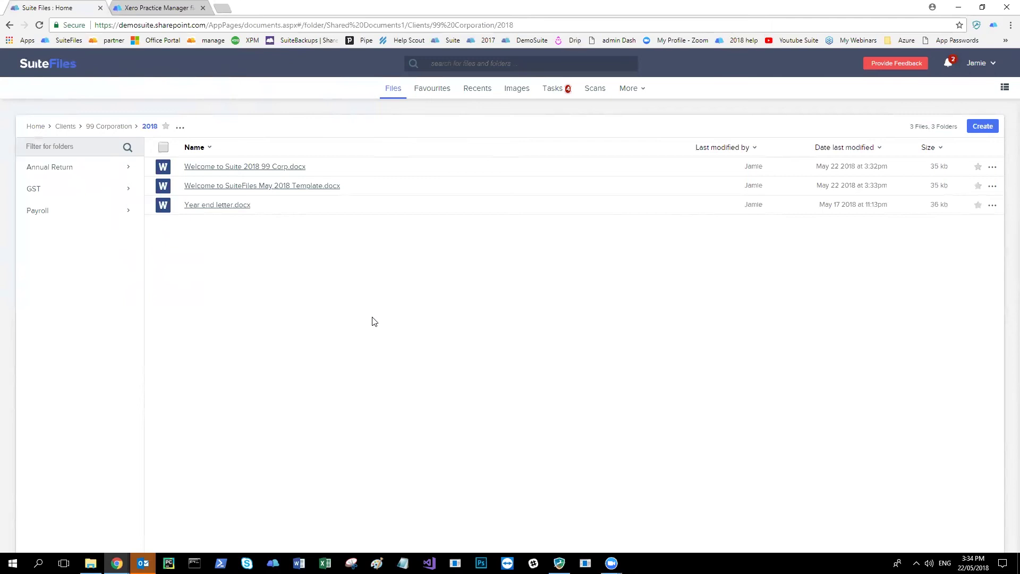
- Switch to Outlook, closing its reminder window, and start a new email
left_click(143, 563)
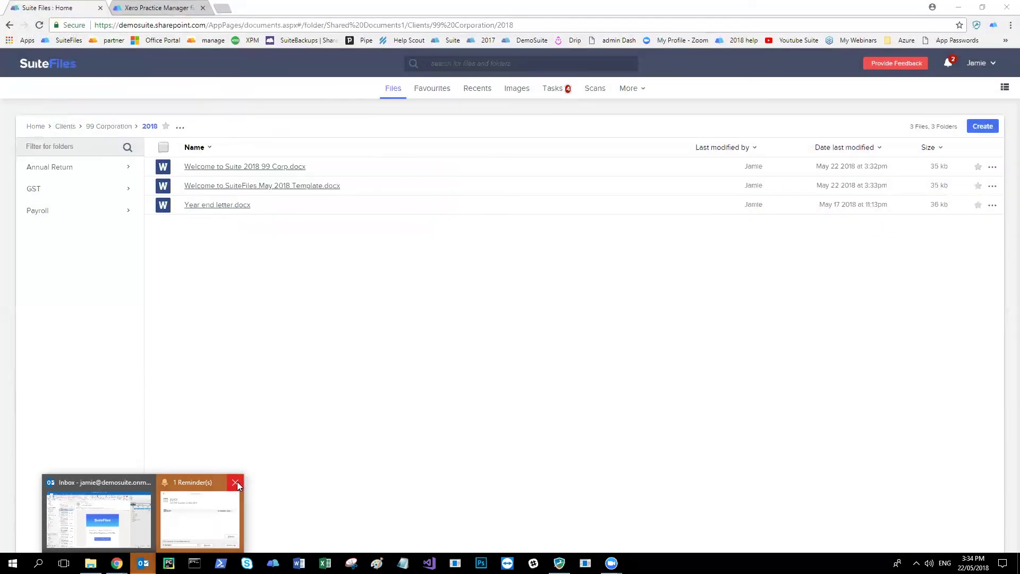
left_click(236, 483)
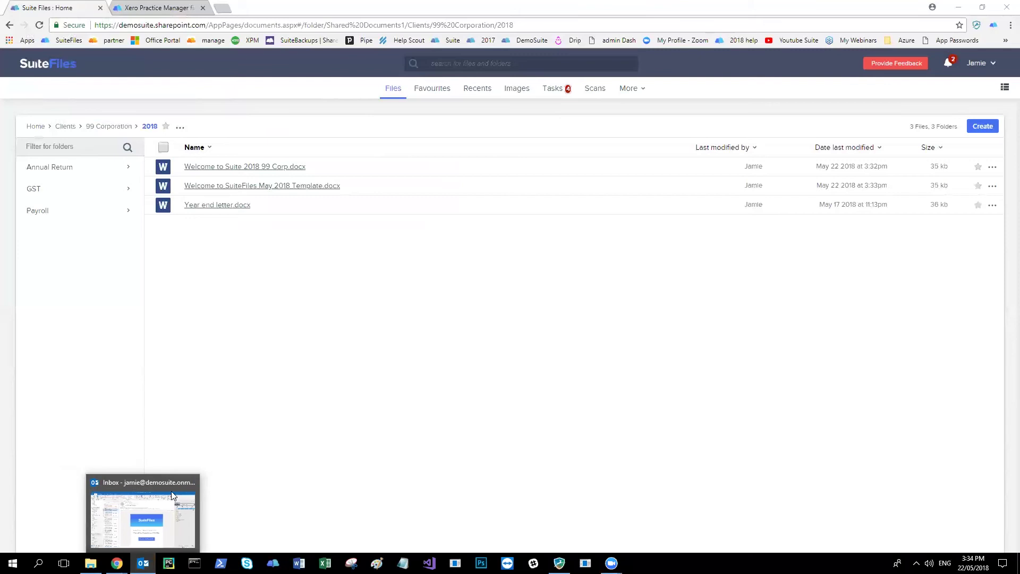
left_click(151, 502)
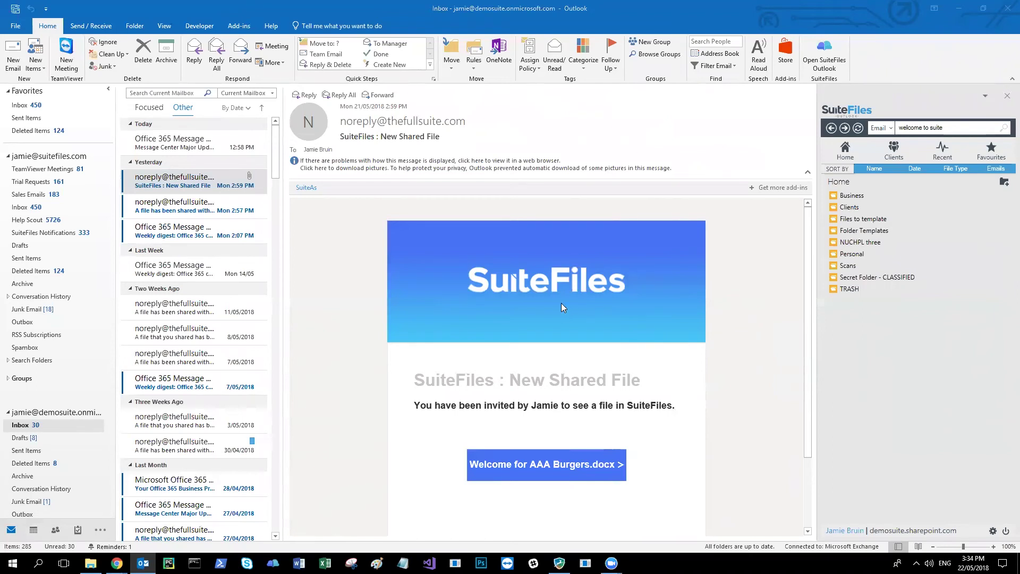
left_click(13, 55)
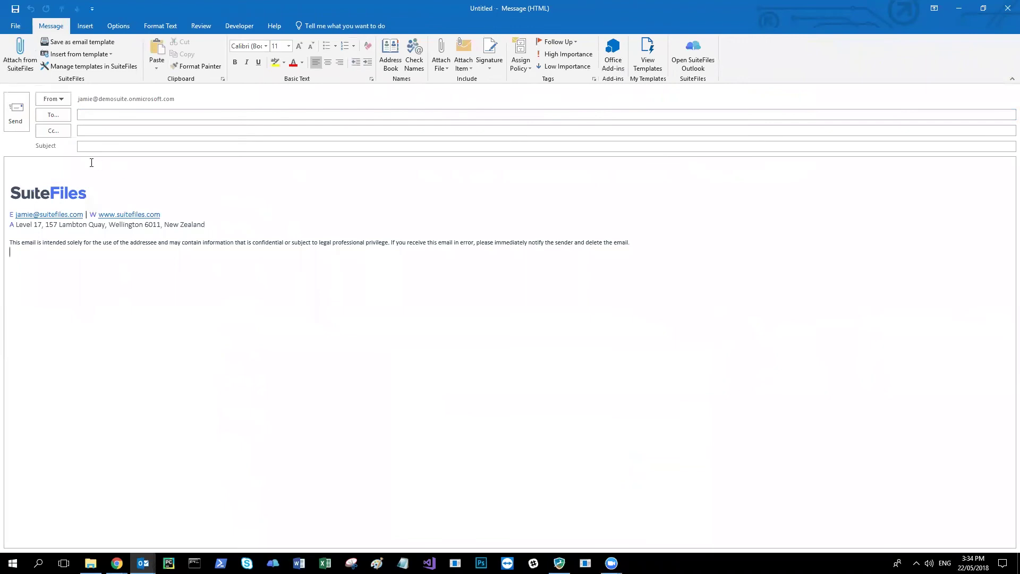
- Delete the signature block and the disclaimer from the new email's body
key("Return")
key("Return")
key("Up")
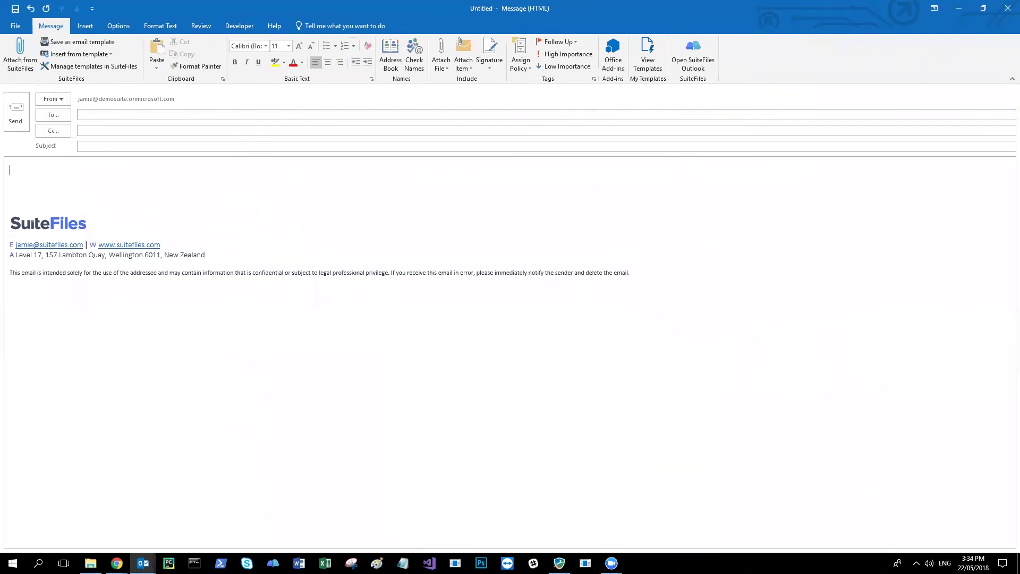
mouse_move(632, 275)
left_mouse_down()
mouse_move(53, 250)
mouse_move(12, 210)
left_mouse_up()
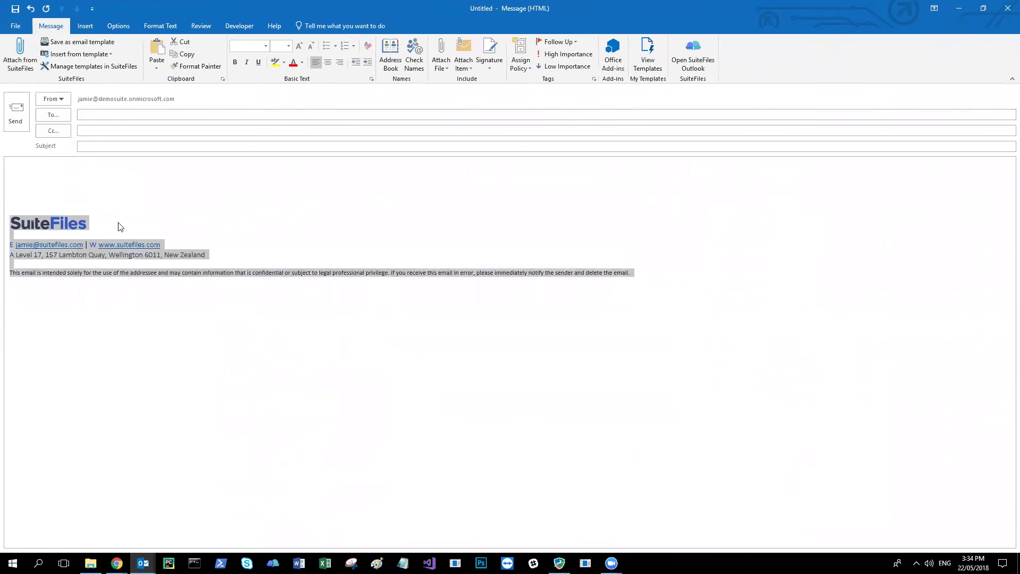
key("Delete")
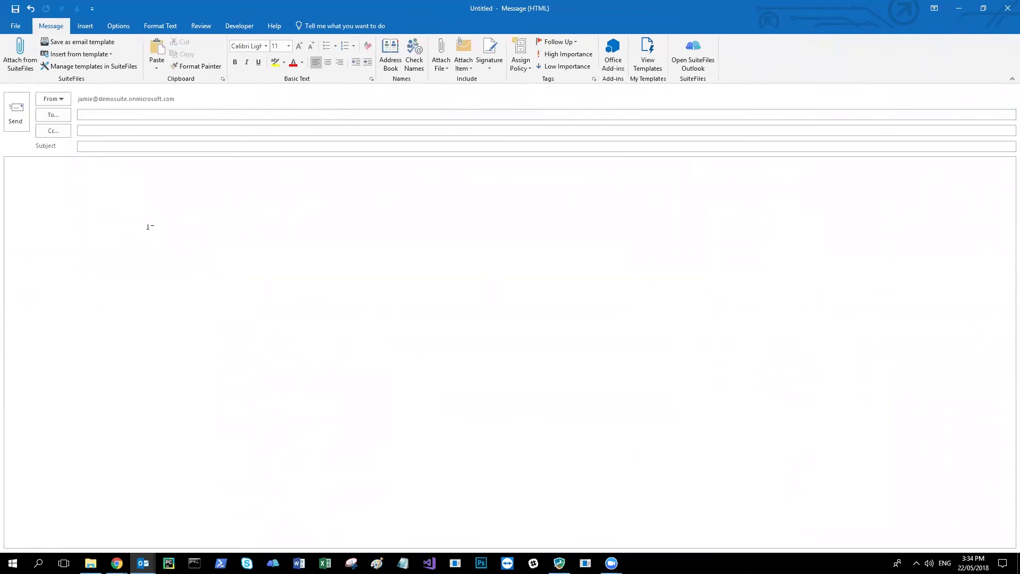
- Insert the Welcome to SuiteFiles email template into the message without prepopulating client data
left_click(52, 172)
left_click(85, 56)
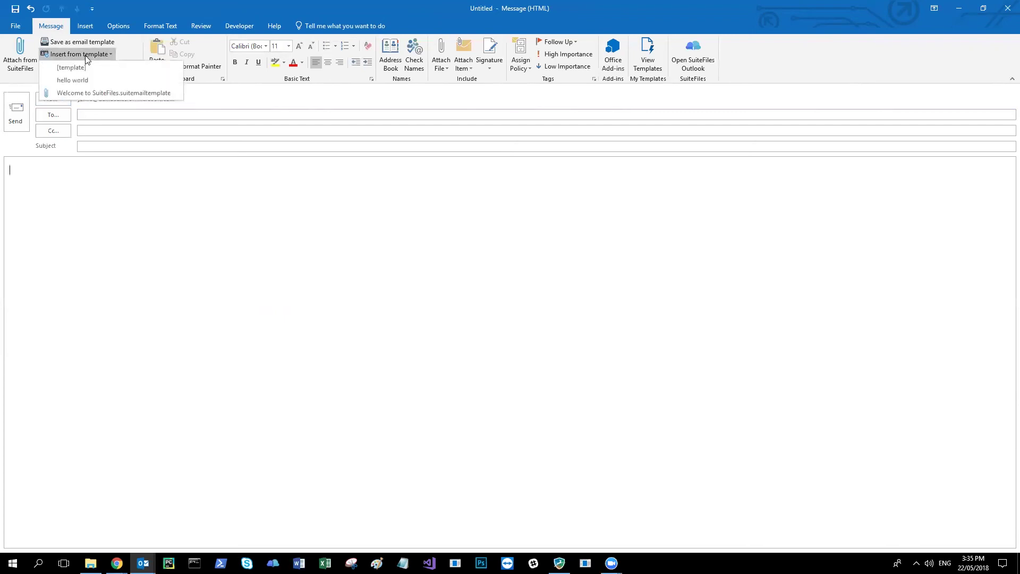
left_click(125, 92)
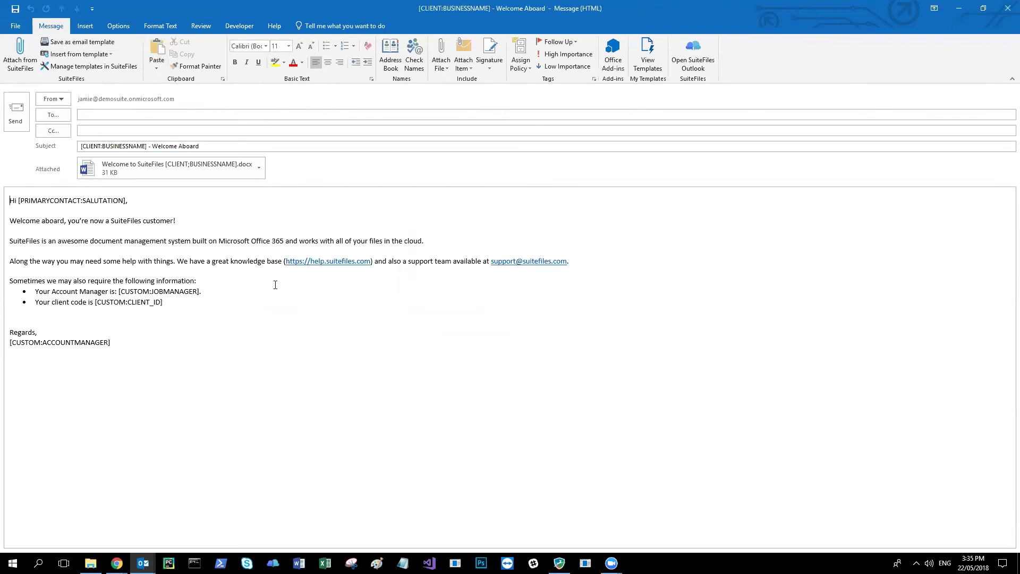
- Examine the merge fields in the email's greeting, subject line, body text and sign-off
left_click(136, 342)
left_click_drag(128, 201, 19, 201)
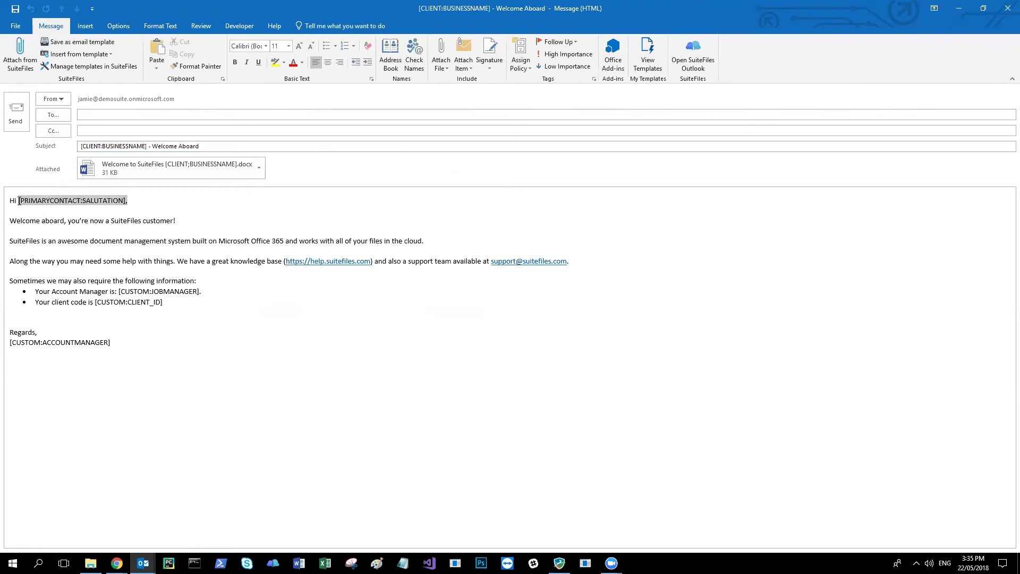
left_click(216, 330)
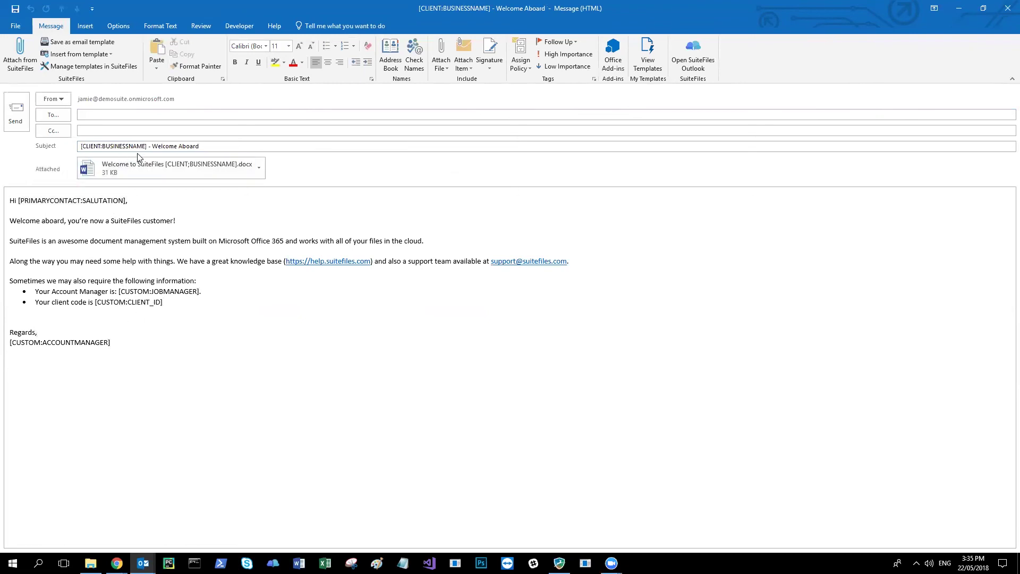
left_click_drag(148, 146, 62, 142)
left_click(169, 244)
left_click(193, 242)
key("Return")
left_click(66, 376)
key("Return")
key("Return")
key("Return")
left_click_drag(13, 374, 283, 494)
left_click(188, 461)
key("BackSpace")
- Open the attached Welcome to SuiteFiles Word document, check its business name, address and postcode merge fields, and close it
double_click(150, 170)
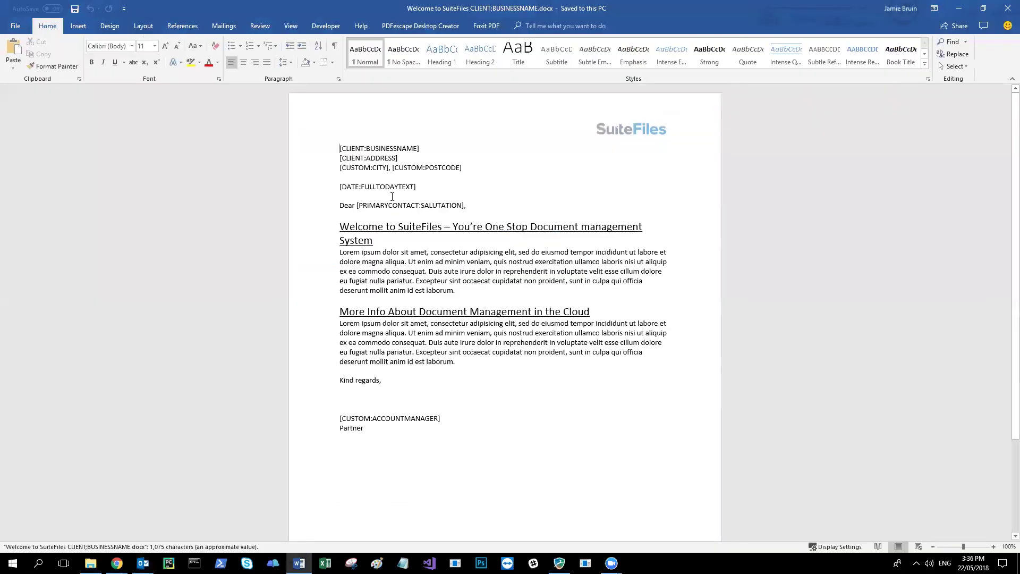
left_click_drag(426, 149, 340, 141)
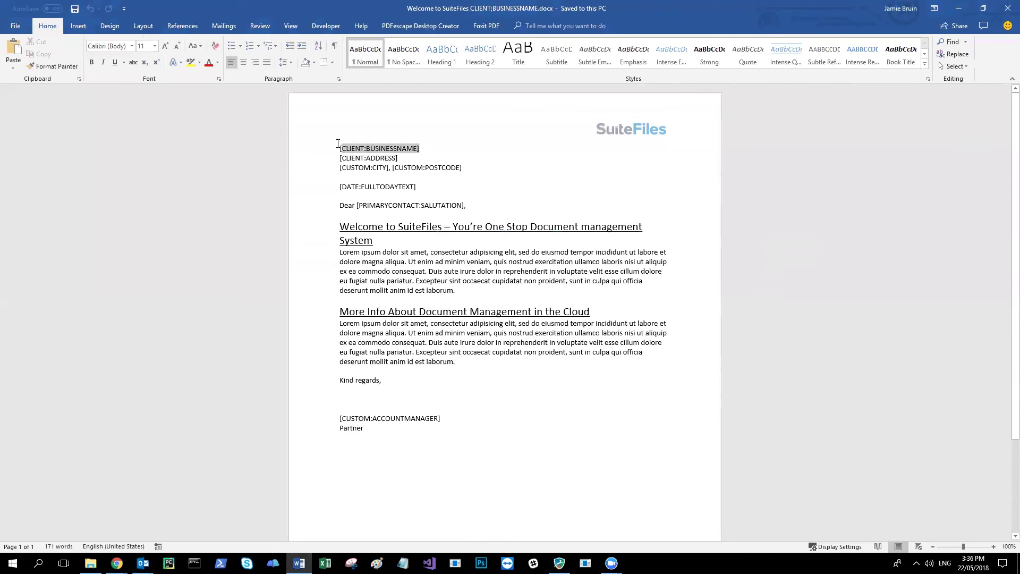
left_click(429, 156)
left_click_drag(402, 166, 392, 167)
left_click_drag(477, 167, 392, 168)
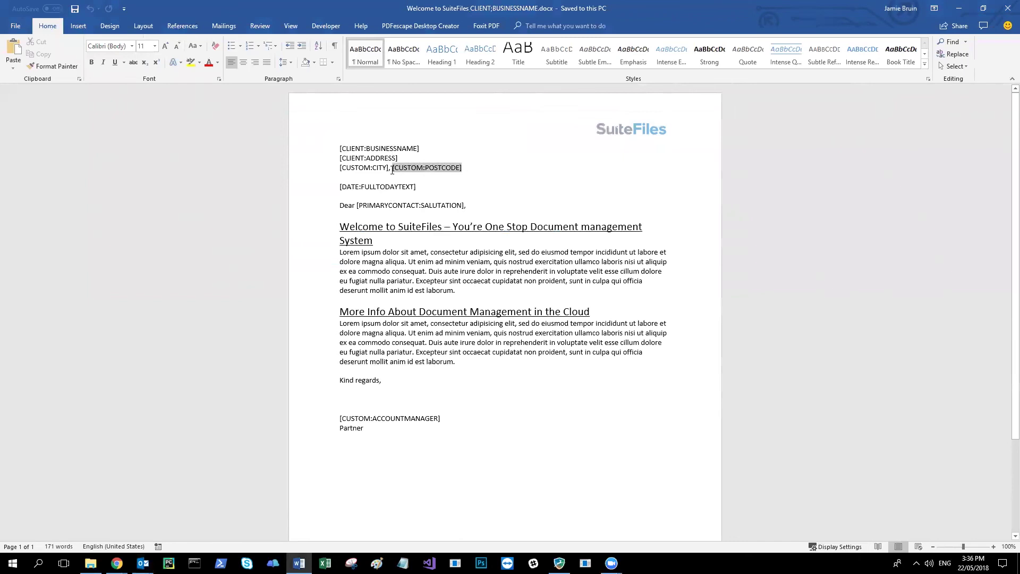
left_click(528, 185)
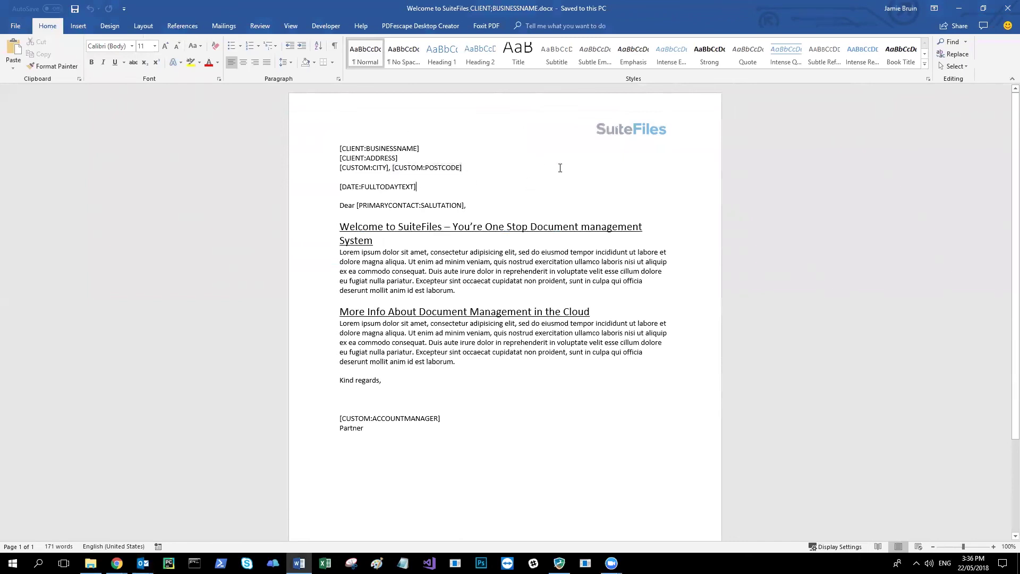
left_click(1007, 8)
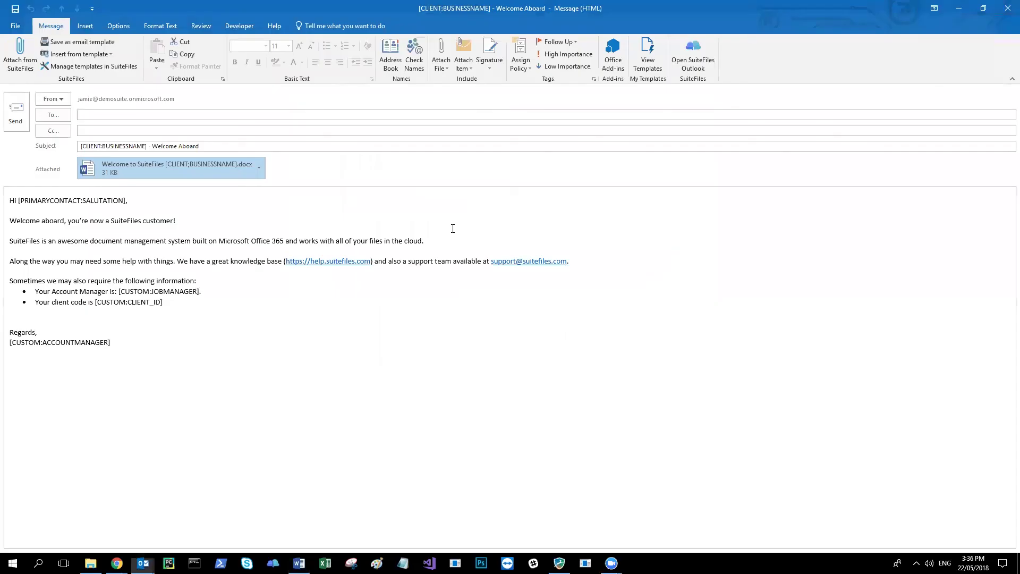
- Save the email as a SuiteFiles template named "Welcome to SuiteFiles email template 2018" with attachments included
left_click(280, 201)
left_click(214, 347)
left_click(219, 306)
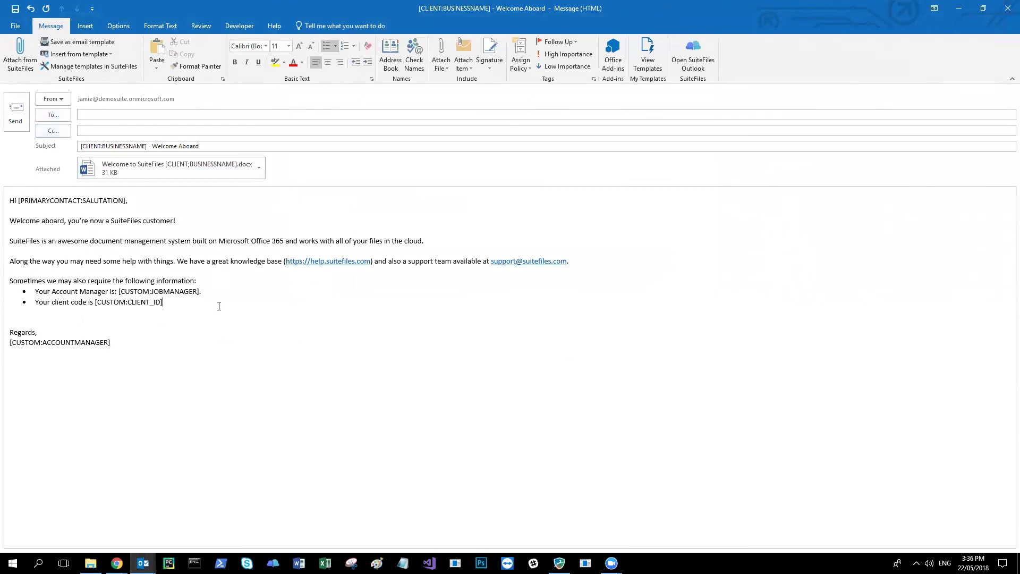
left_click(86, 44)
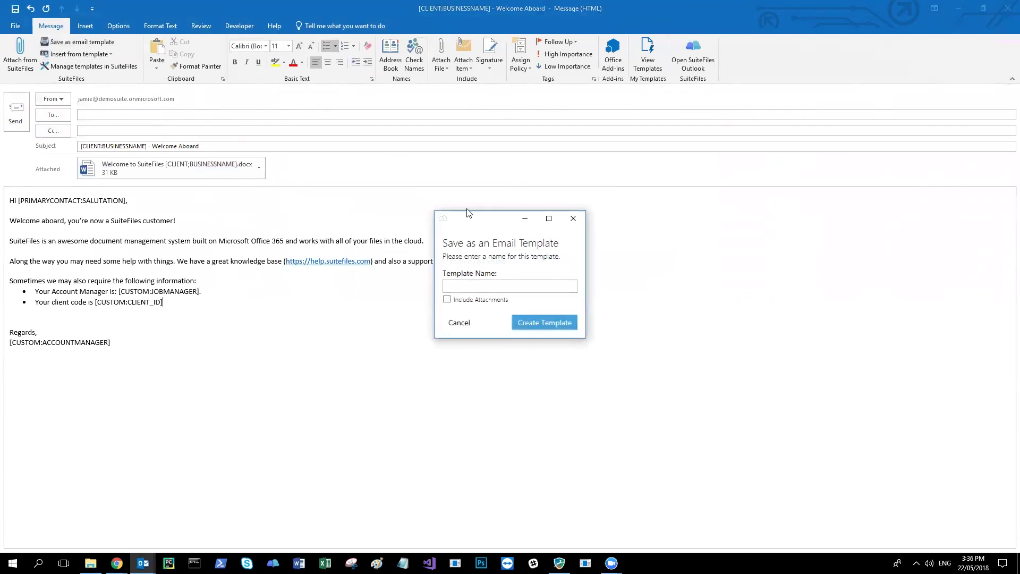
left_click(524, 289)
type("Welcome to SuiteFiles em")
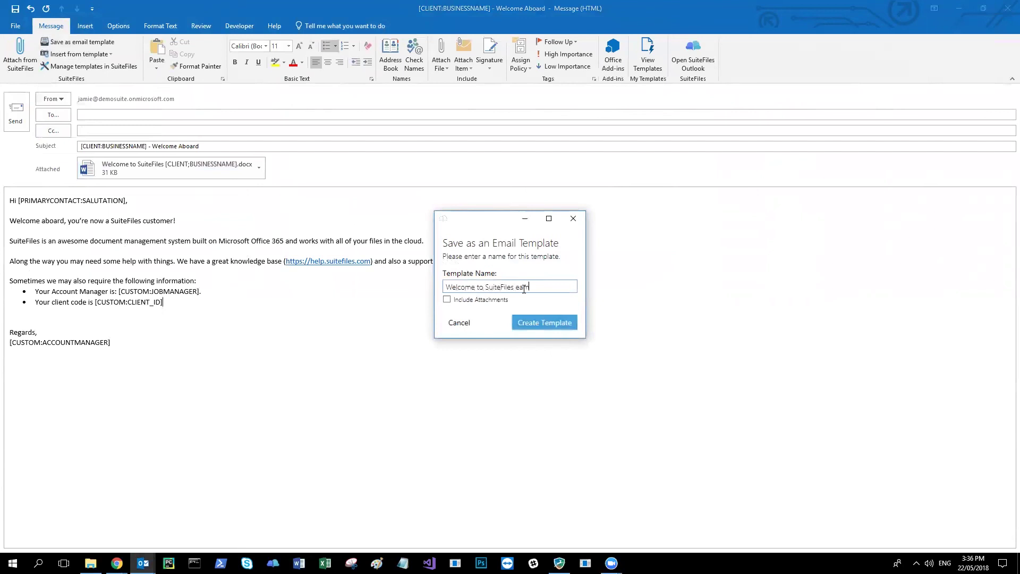
type("ail template 2018")
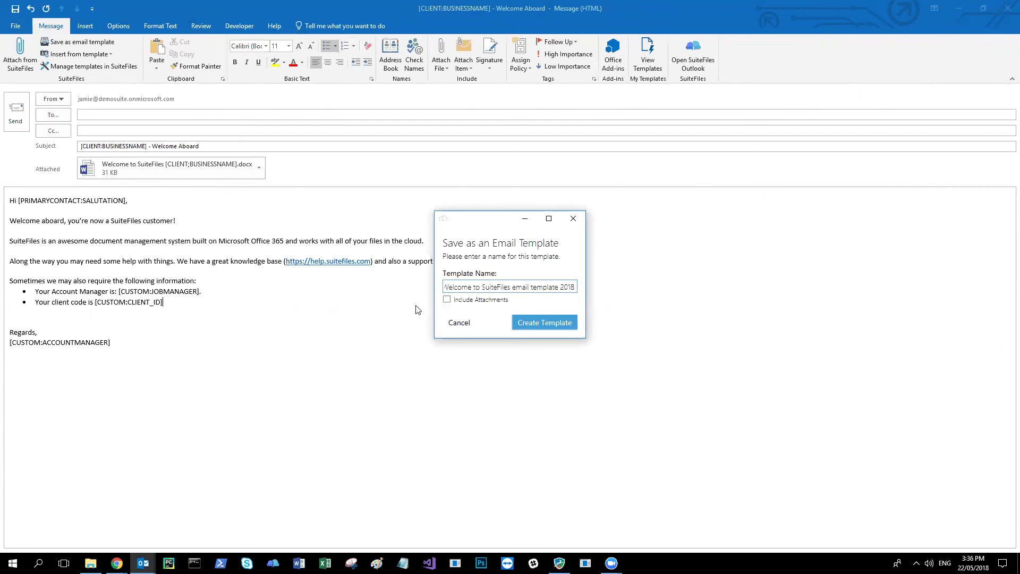
left_click(447, 301)
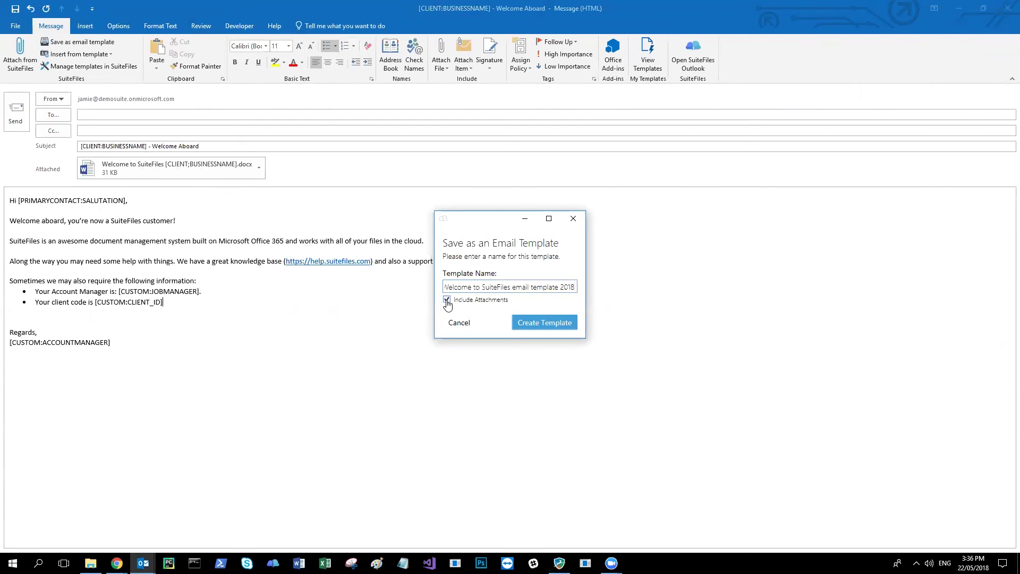
left_click(541, 323)
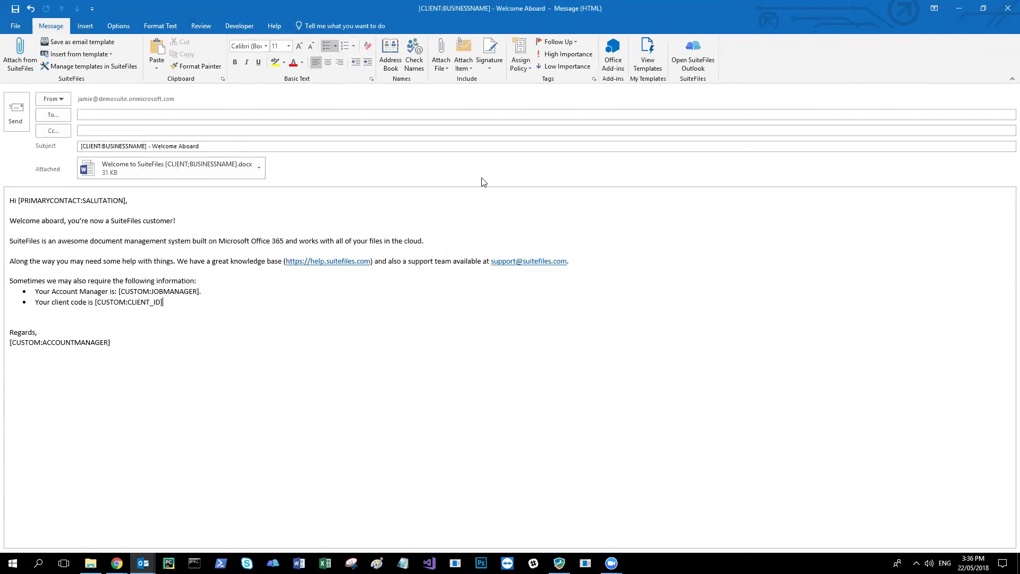
- Close the source message and start a new blank email
left_click(1001, 14)
left_click(507, 310)
left_click(13, 56)
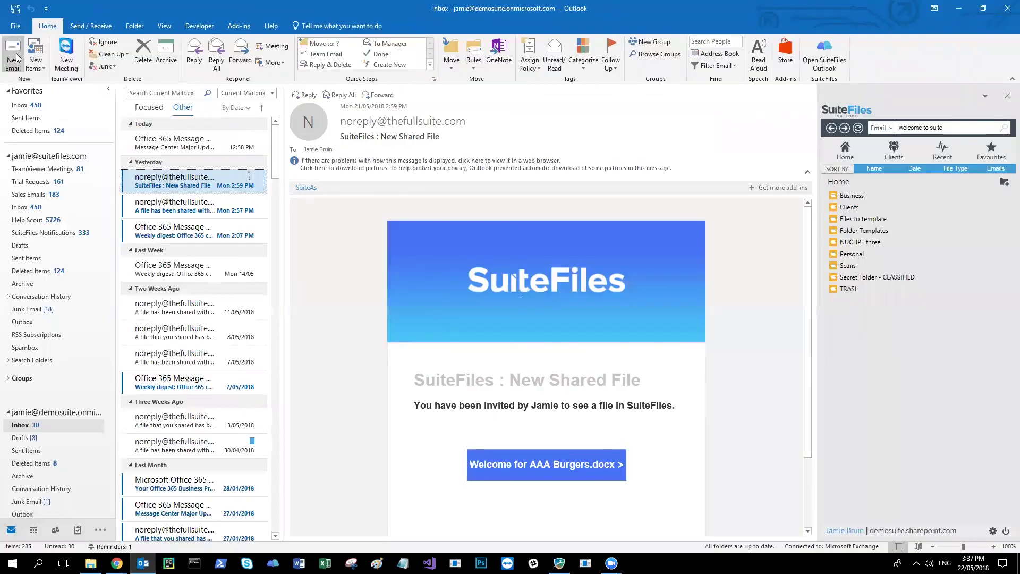
left_click(173, 171)
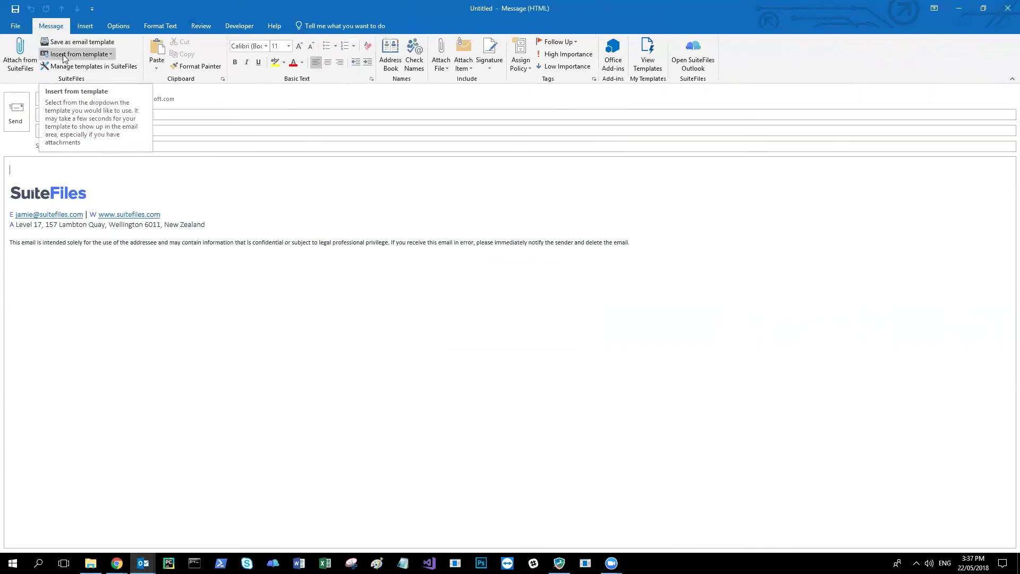
- Insert the "Welcome to SuiteFiles email template 2018" template and prepopulate it with the client 99 Corporation (WFM)
left_click(83, 55)
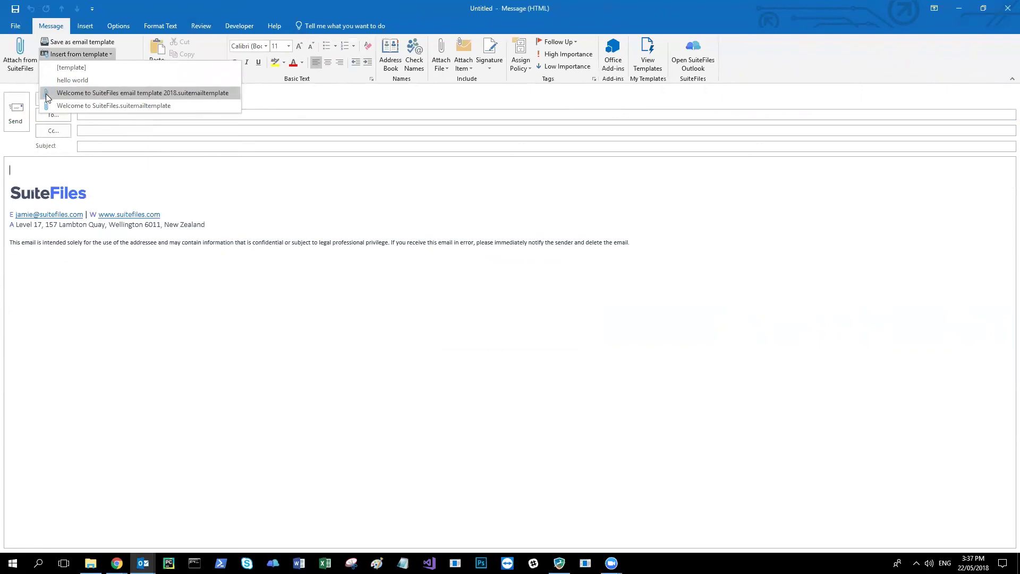
left_click(88, 94)
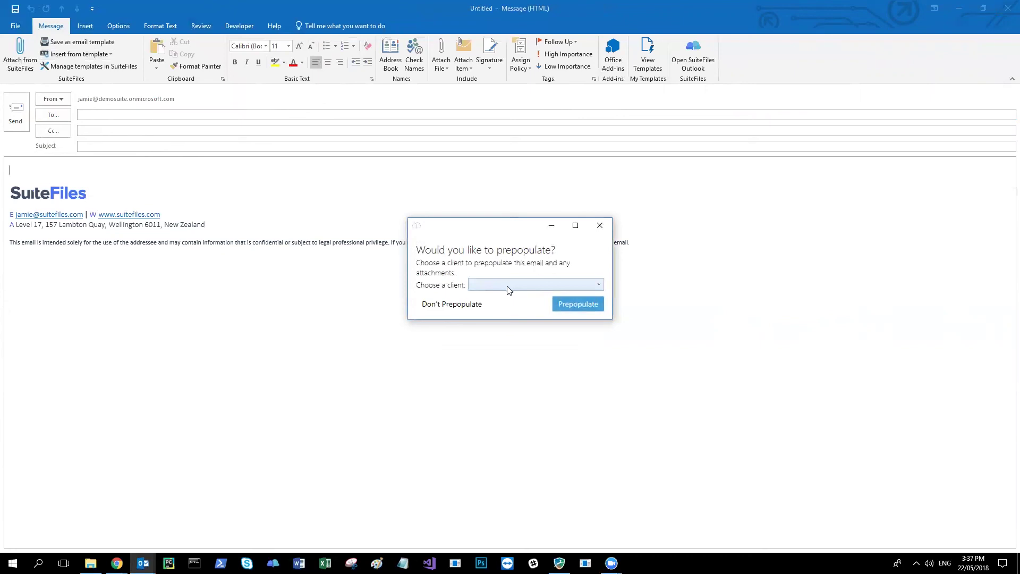
left_click(483, 287)
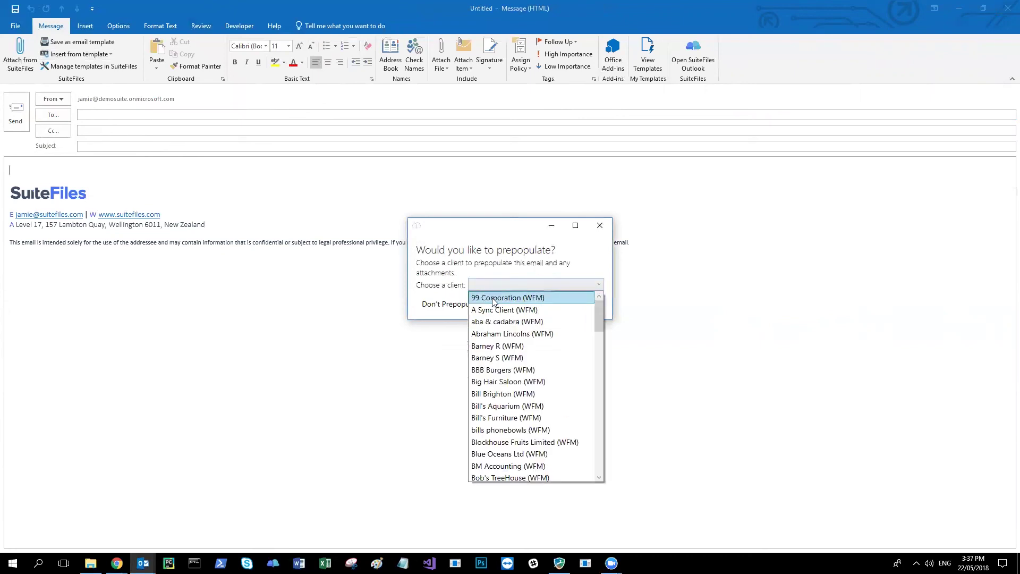
left_click(494, 301)
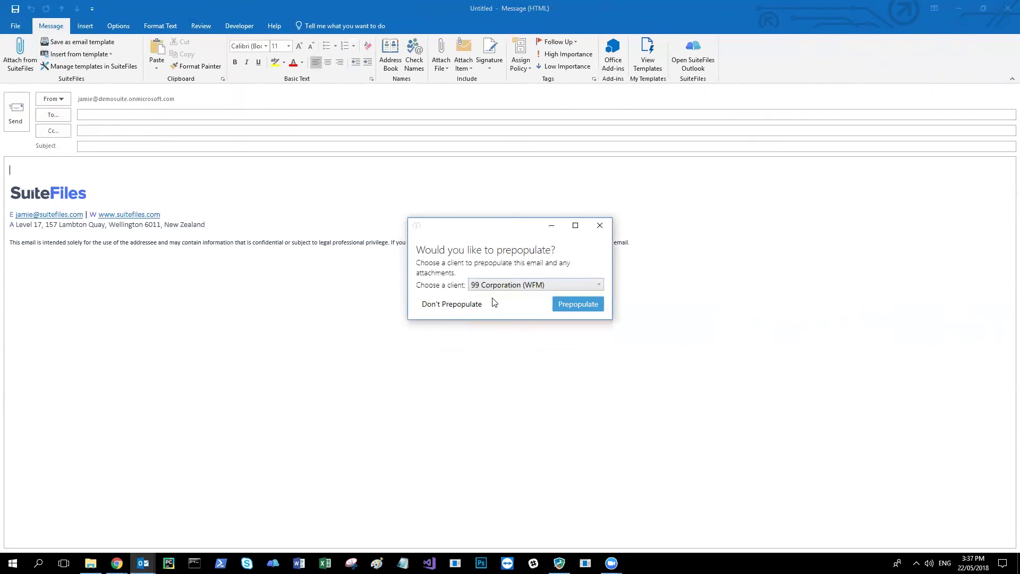
left_click(574, 304)
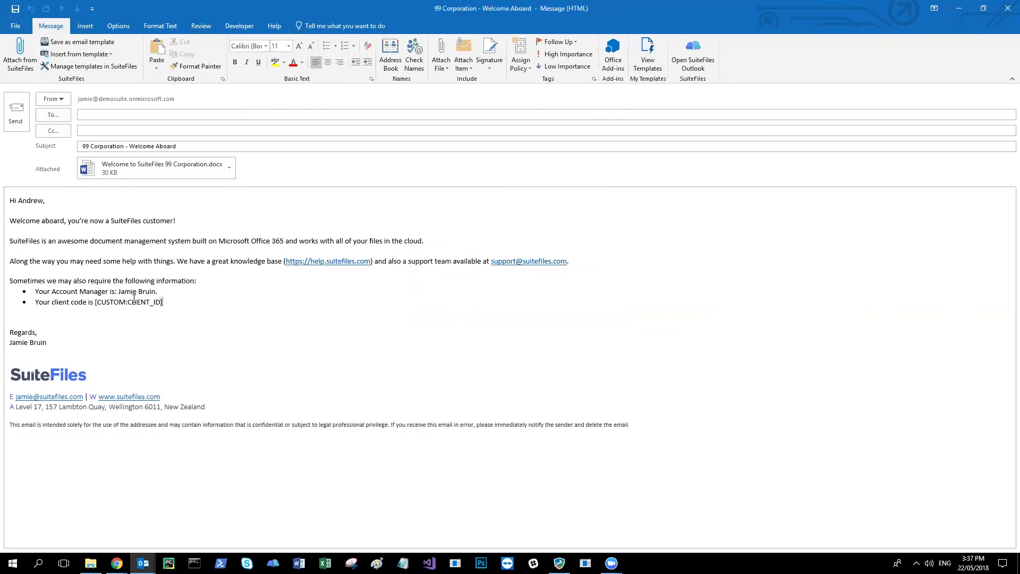
- Check the client code merge field in the email body and the client name in the subject line
left_click_drag(162, 302, 96, 302)
left_click_drag(177, 308, 126, 304)
left_click(91, 305)
double_click(93, 303)
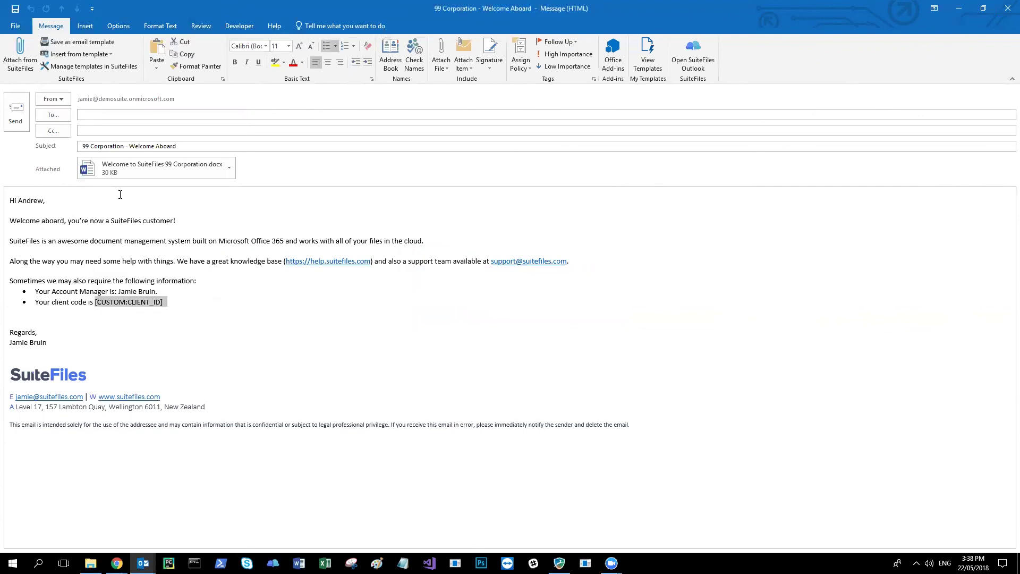
double_click(100, 147)
left_click(186, 295)
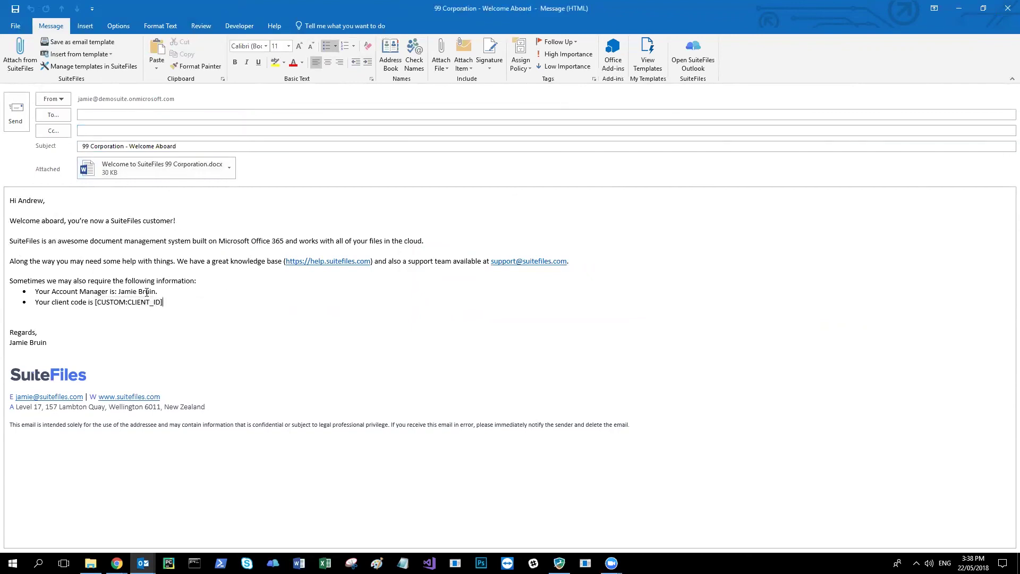
left_click_drag(129, 306, 163, 305)
left_click(190, 305)
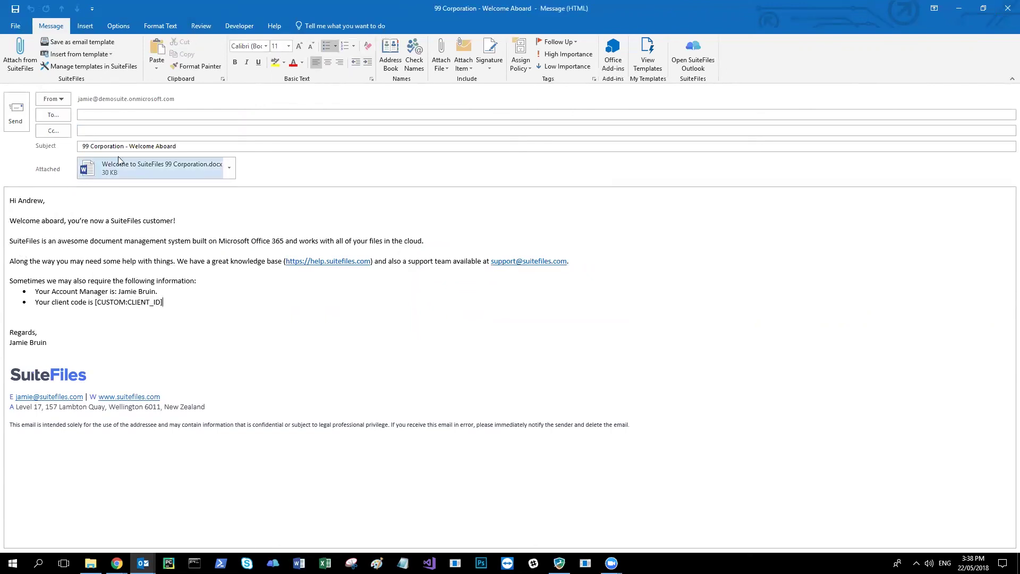
double_click(106, 146)
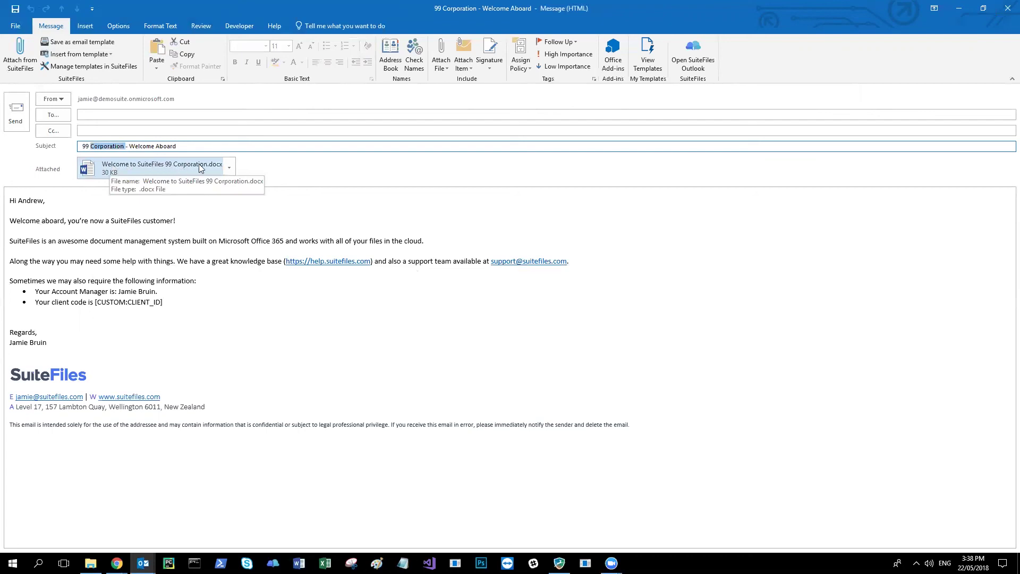
- Open the attached Welcome to SuiteFiles 99 Corporation document, check its business name, address and date, and close it
double_click(193, 165)
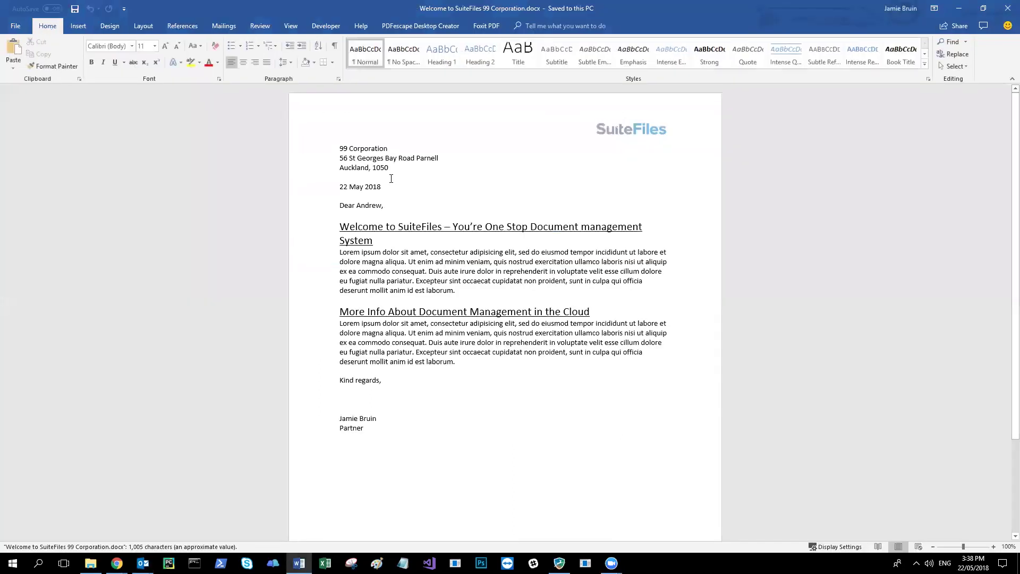
left_click_drag(389, 148, 338, 148)
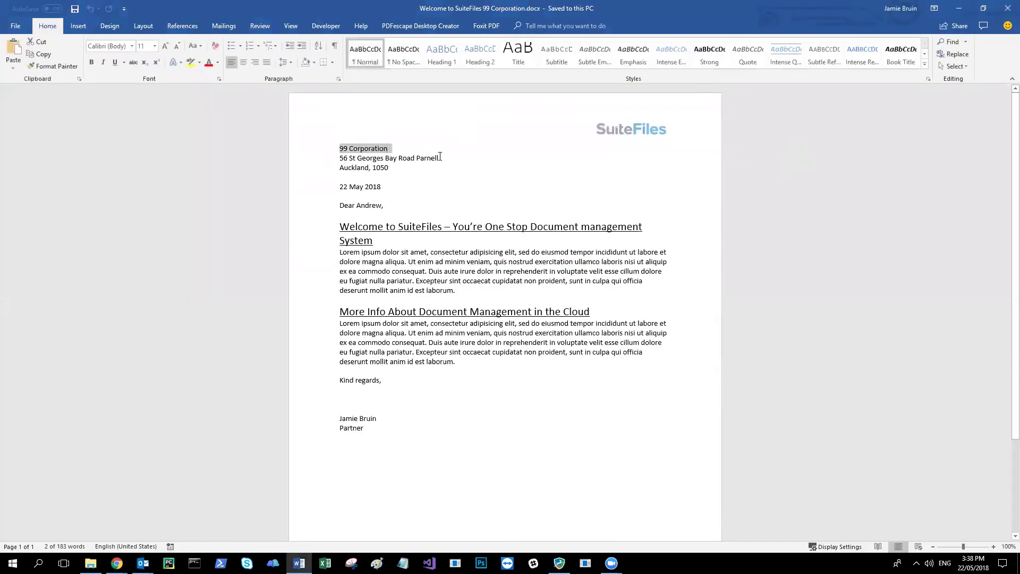
left_click_drag(444, 158, 339, 159)
left_click_drag(387, 187, 340, 186)
left_click(426, 193)
left_click(398, 175)
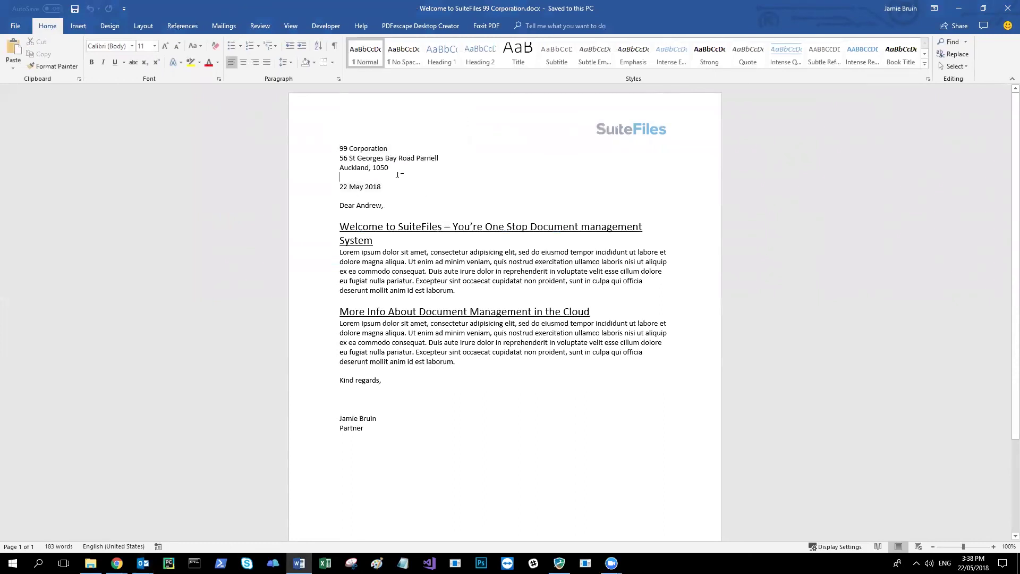
left_click_drag(344, 165, 339, 166)
left_click(403, 175)
left_click(1007, 8)
left_click(399, 310)
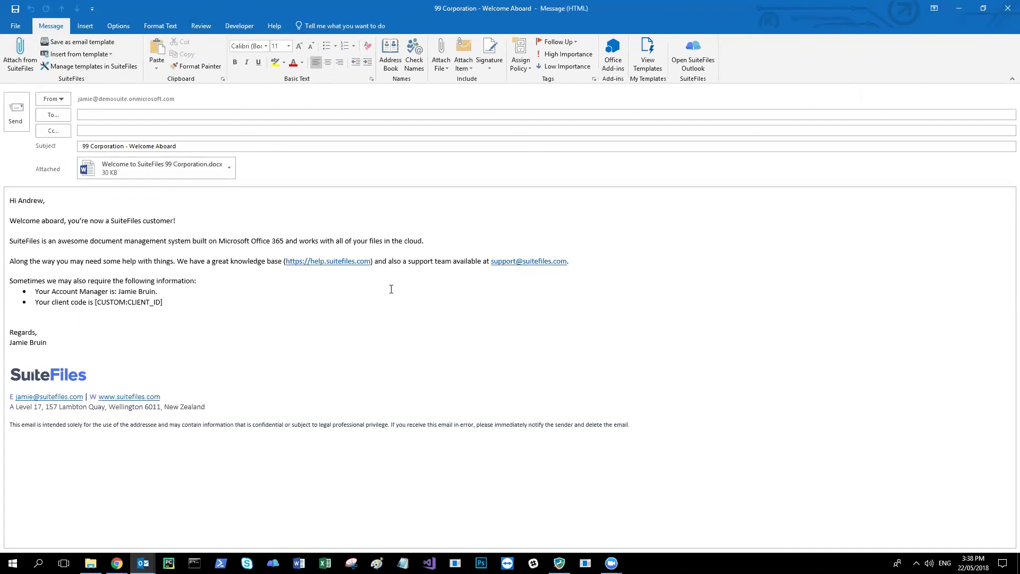
left_click(113, 115)
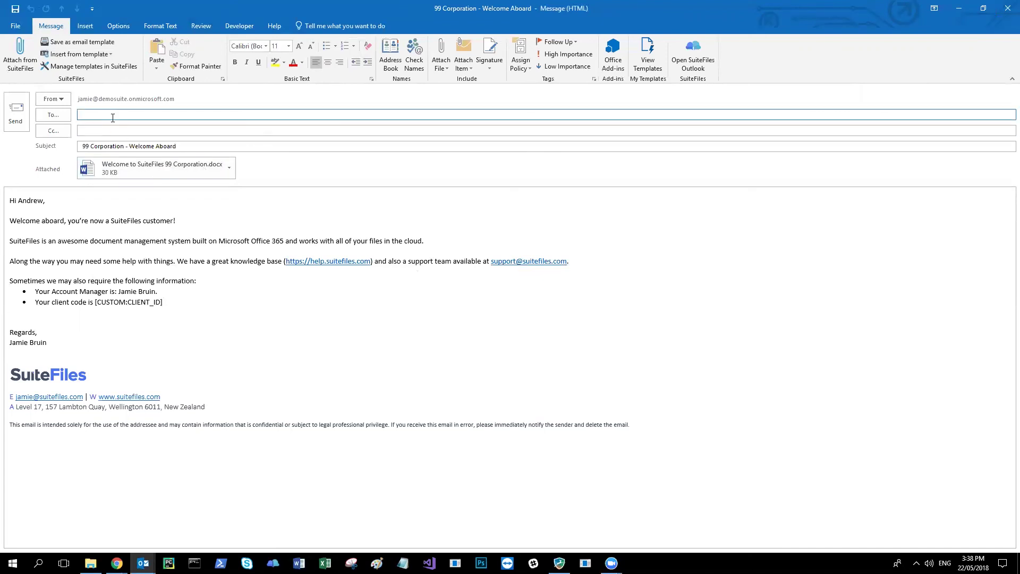
left_click(387, 200)
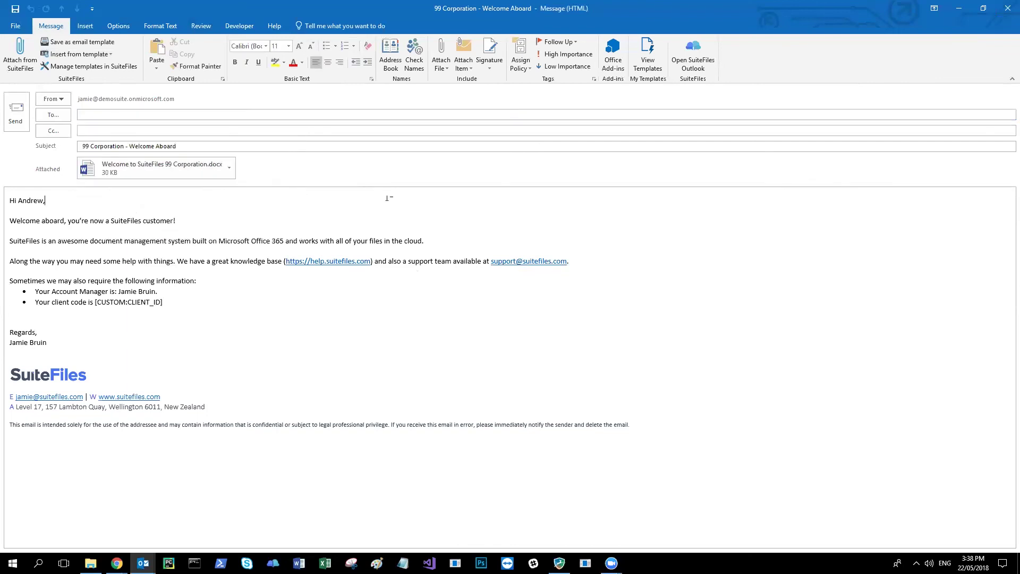